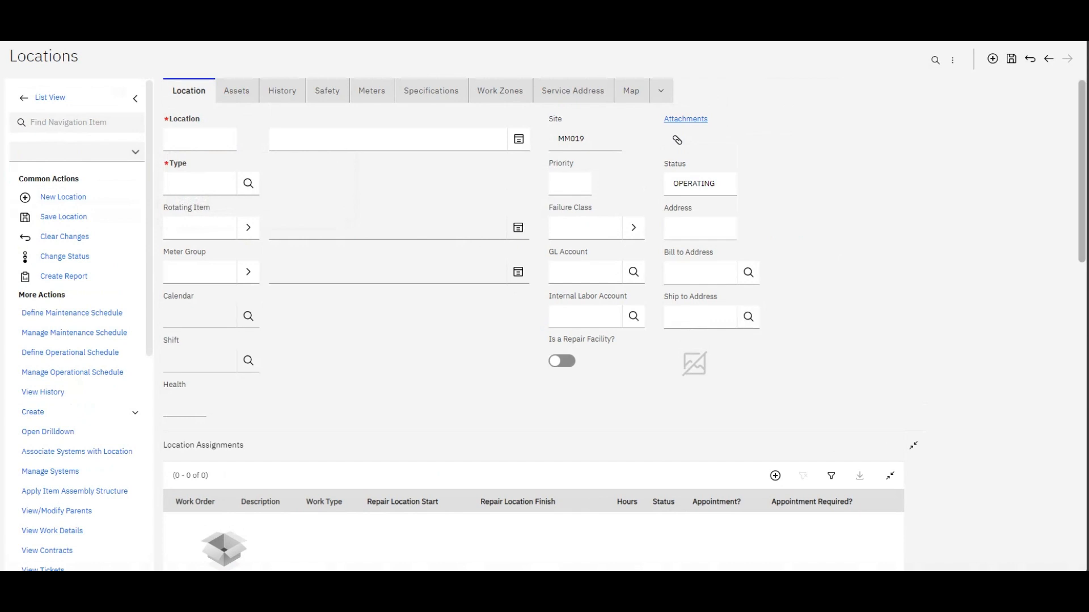
# - Leave the blank new location without saving it, reopen the Locations application and list all existing locations
pyautogui.click(173, 138)
pyautogui.write('Tet')
pyautogui.moveTo(3, 89)
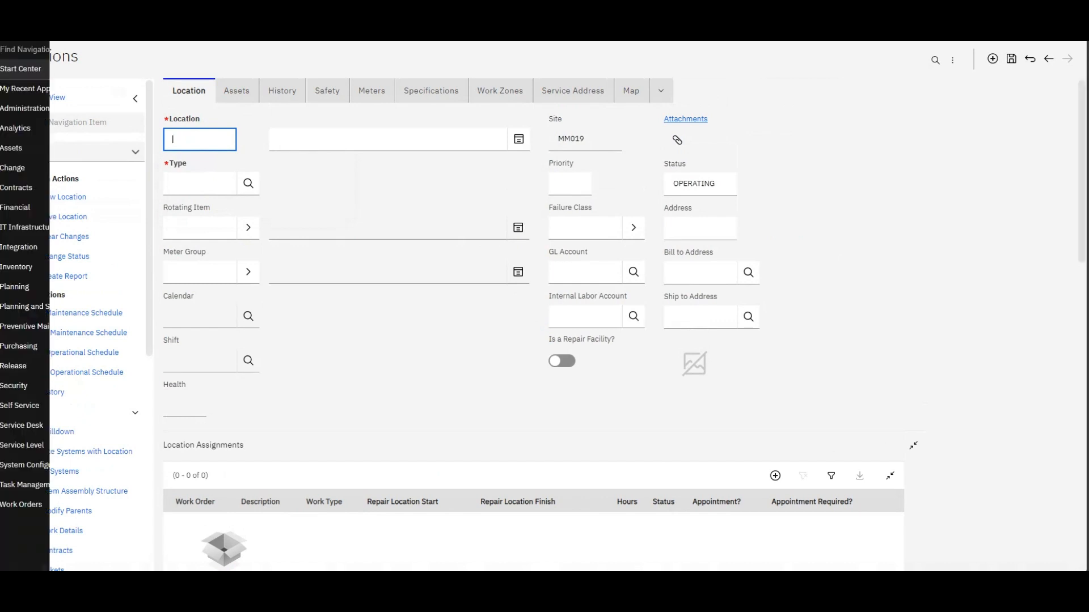
pyautogui.click(40, 88)
pyautogui.click(22, 108)
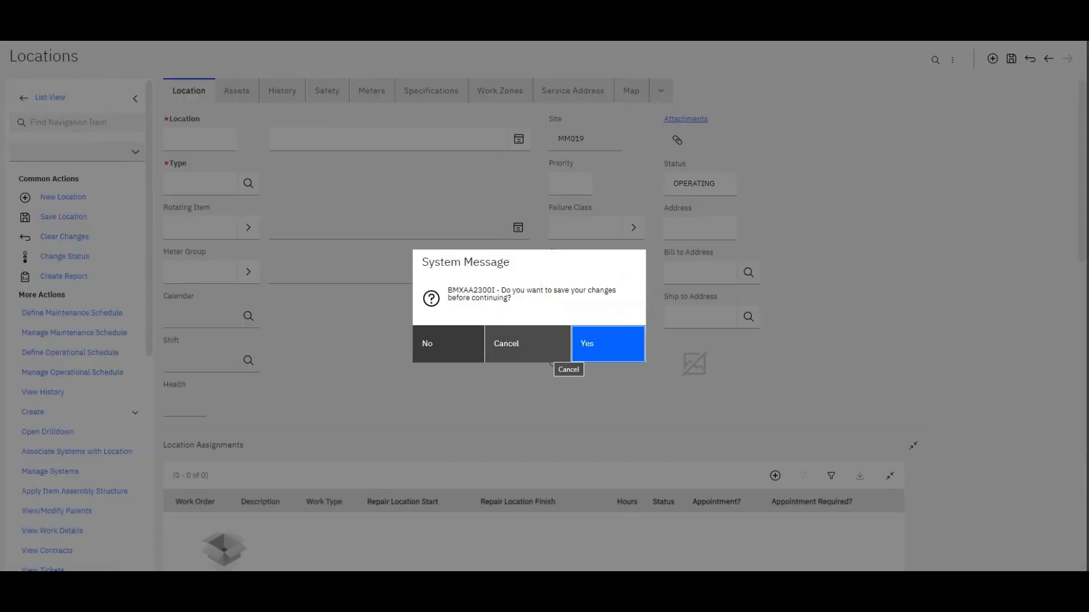
pyautogui.click(448, 343)
pyautogui.press('Return')
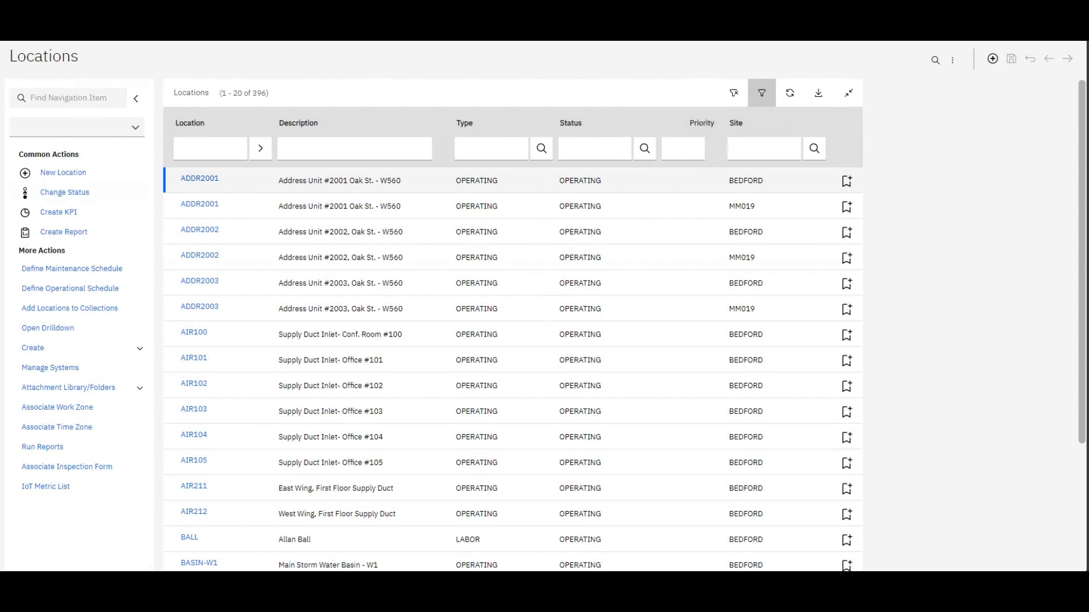
# - Open the ADDR2001 location of the BEDFORD site and copy its location code
pyautogui.click(199, 178)
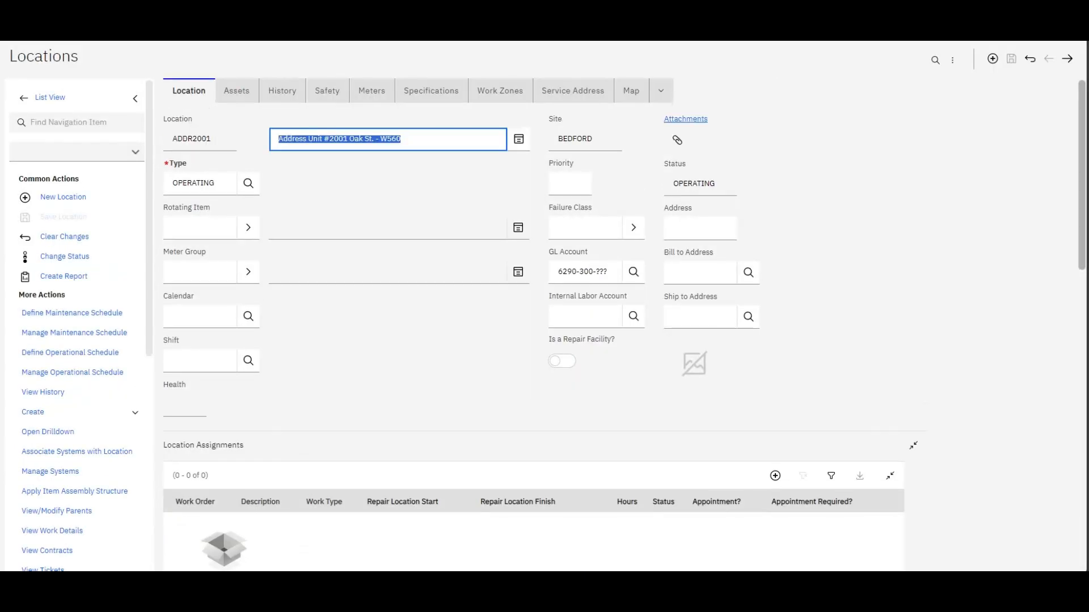
pyautogui.click(200, 138)
pyautogui.hotkey('ctrl', 'c')
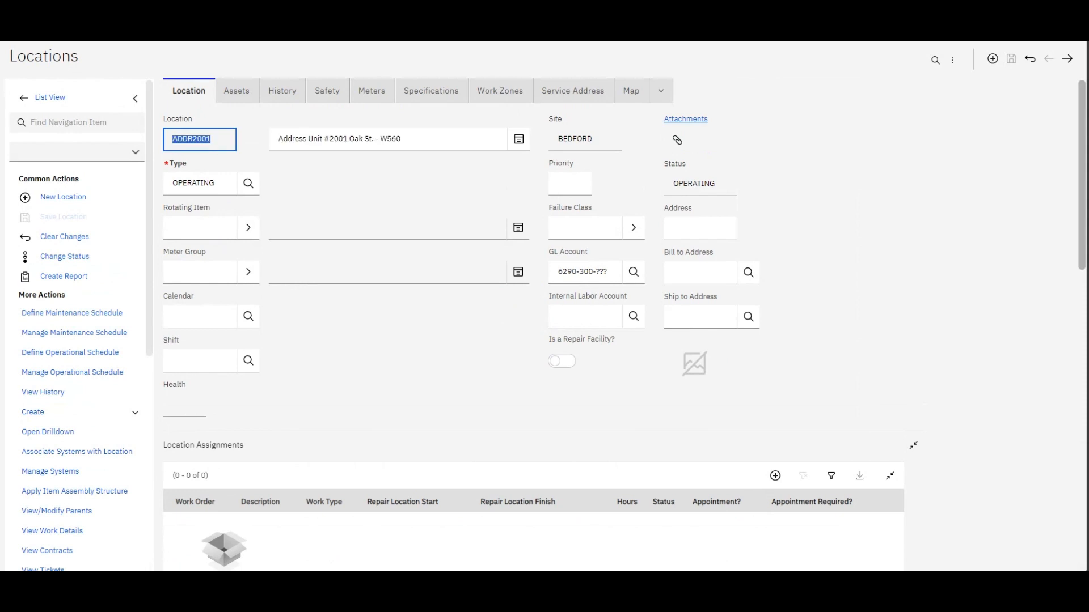
# - Start a new location record with the copied code ADDR2001 and the description "Address 2001"
pyautogui.click(50, 97)
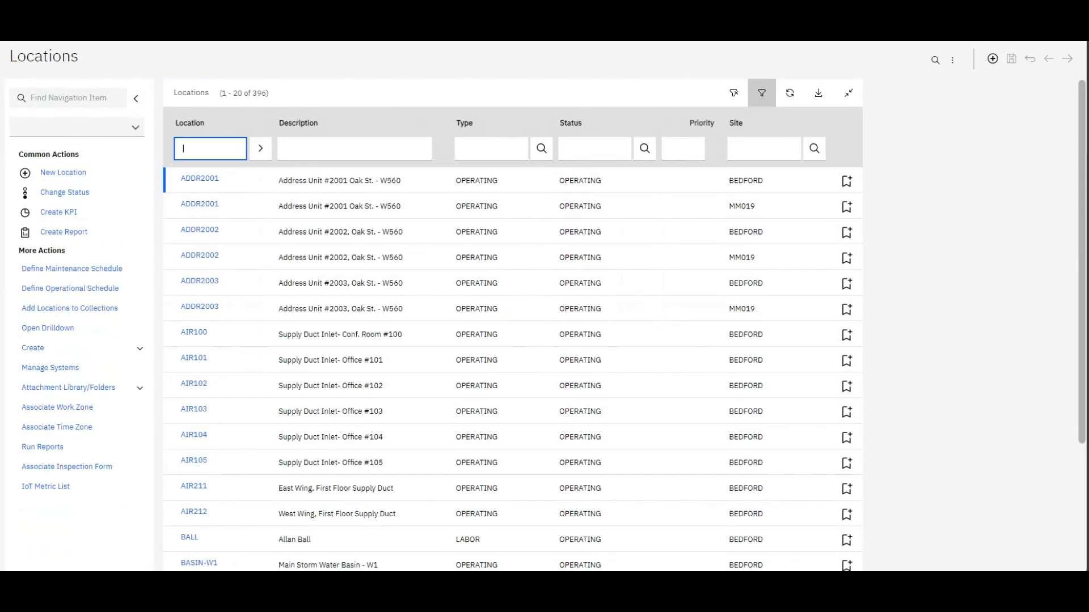
pyautogui.click(63, 172)
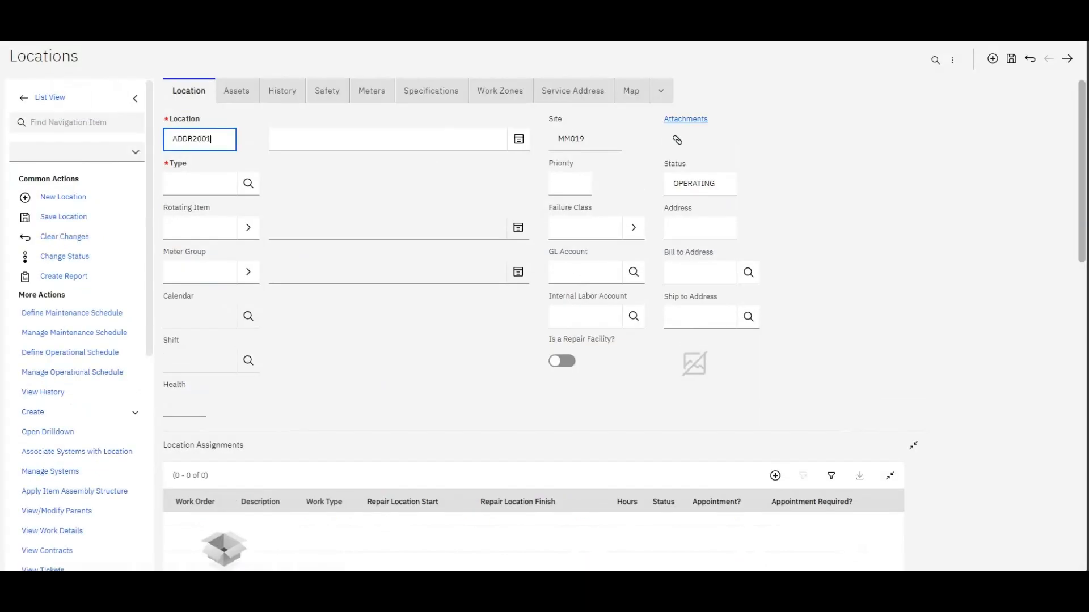
pyautogui.press('Tab')
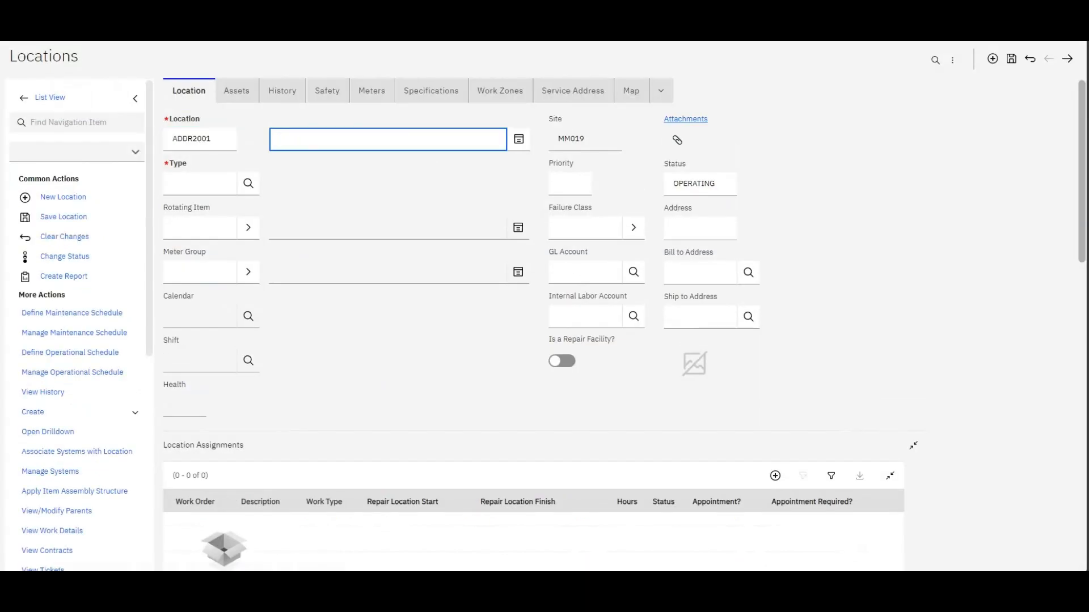
pyautogui.write('Address 2001')
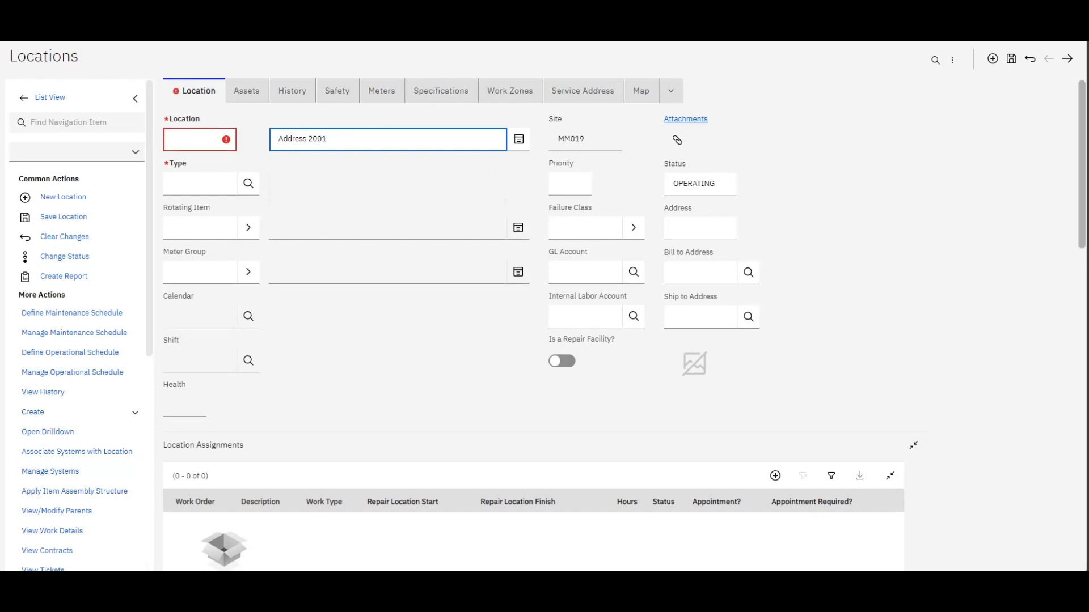
# - Set the new location's code to ADDR20044 and its description to "Address 20044"
pyautogui.click(193, 139)
pyautogui.hotkey('ctrl', 'v')
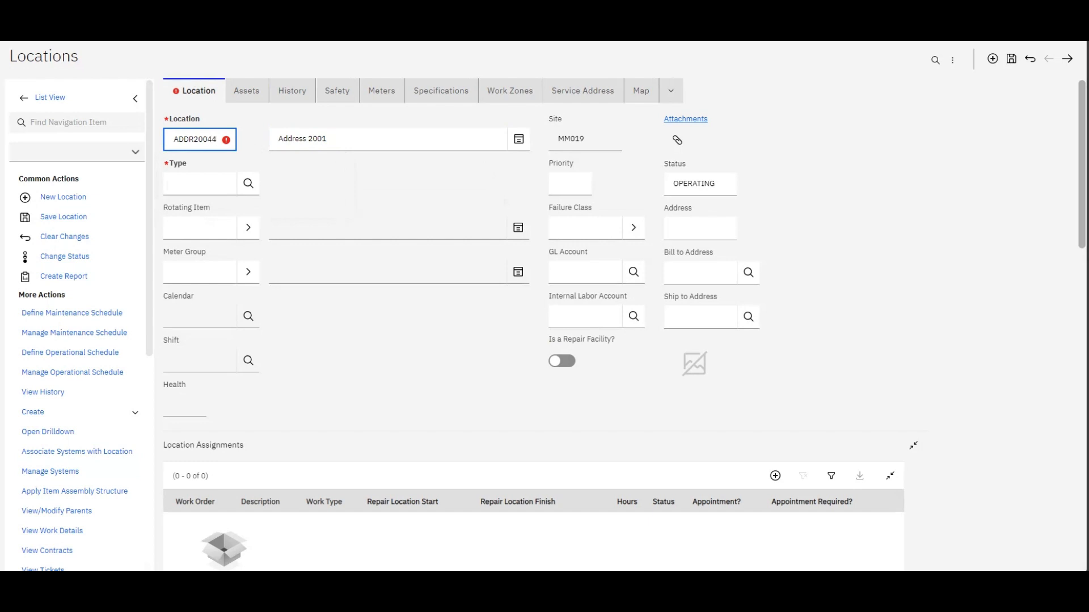
pyautogui.press('Tab')
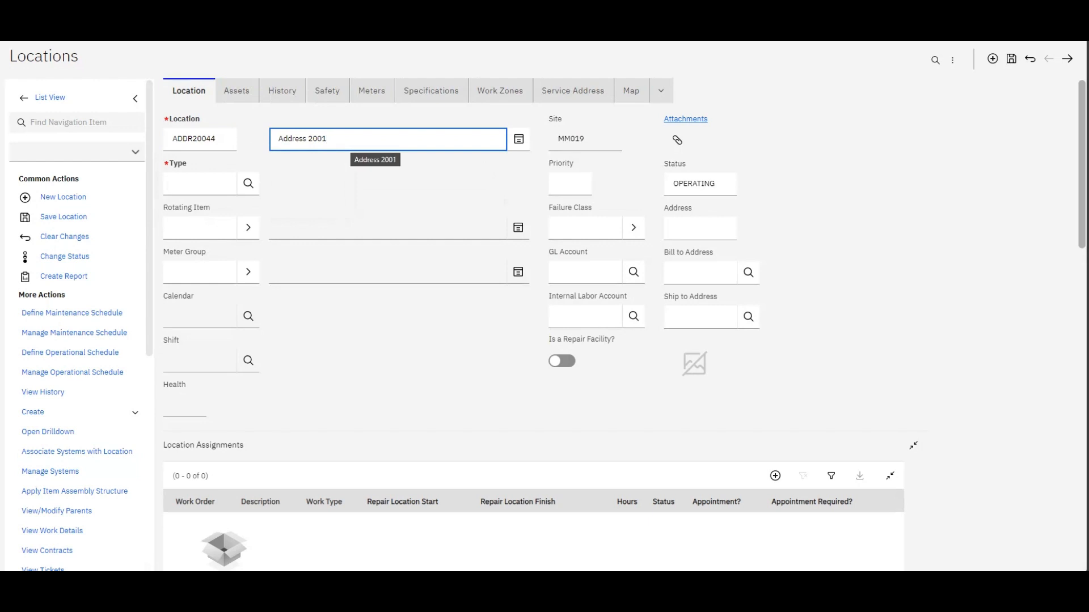
pyautogui.press('BackSpace')
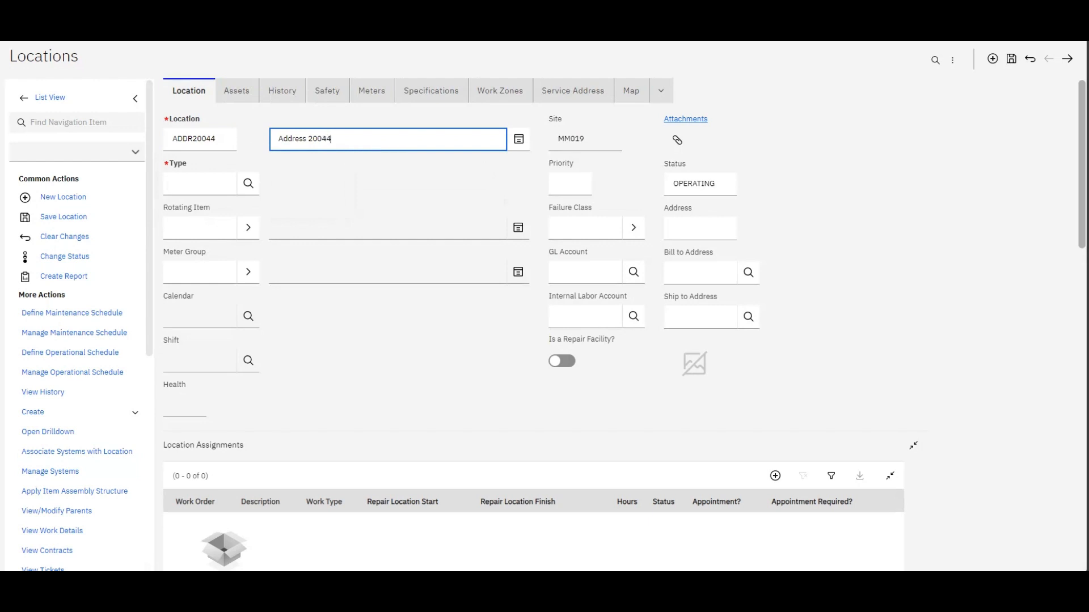
# - Set the new location's type to OPERATING and its priority to 2
pyautogui.click(247, 184)
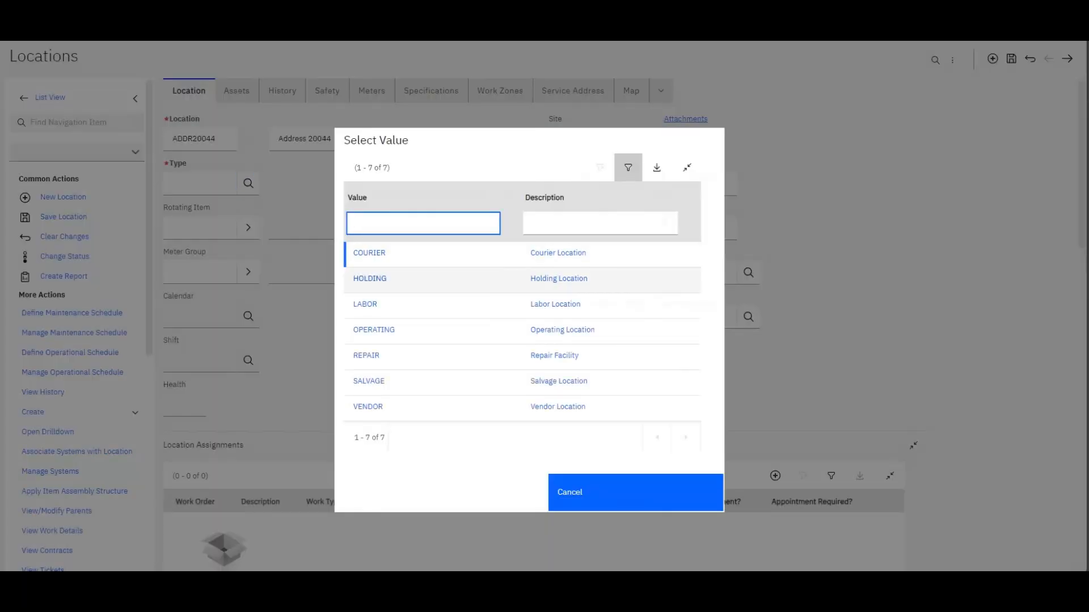
pyautogui.click(374, 329)
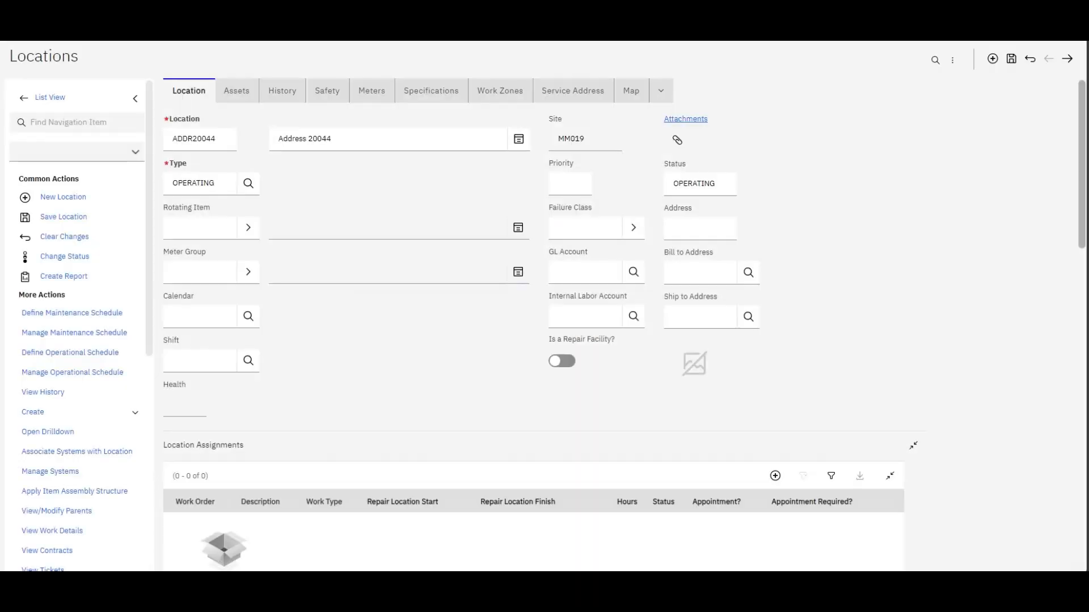
pyautogui.click(200, 228)
pyautogui.click(585, 228)
pyautogui.click(570, 184)
pyautogui.press('Tab')
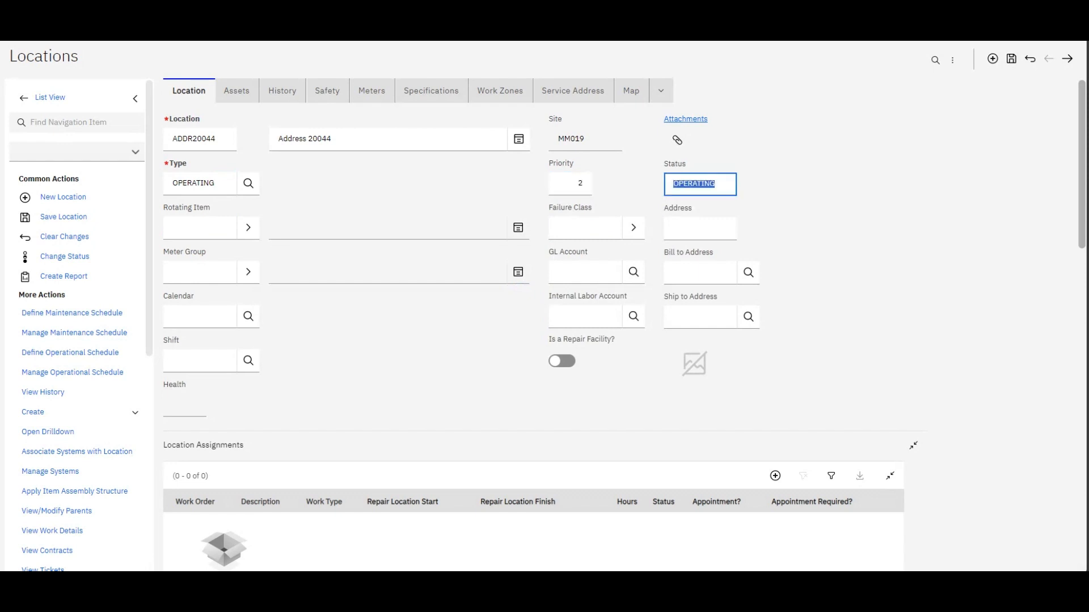
pyautogui.scroll(-3, 544, 337)
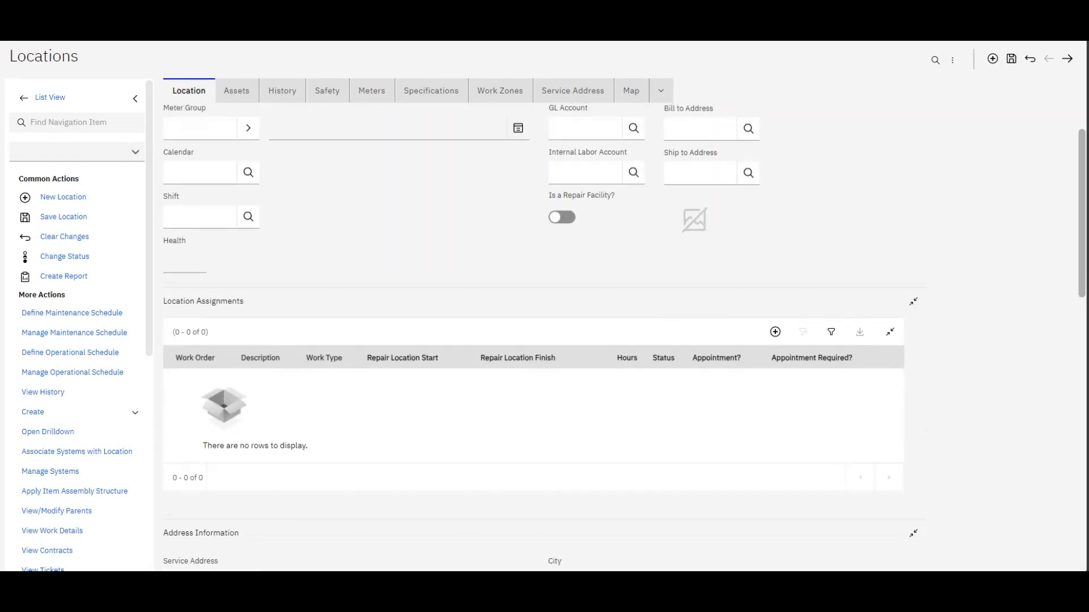
pyautogui.scroll(3, 545, 337)
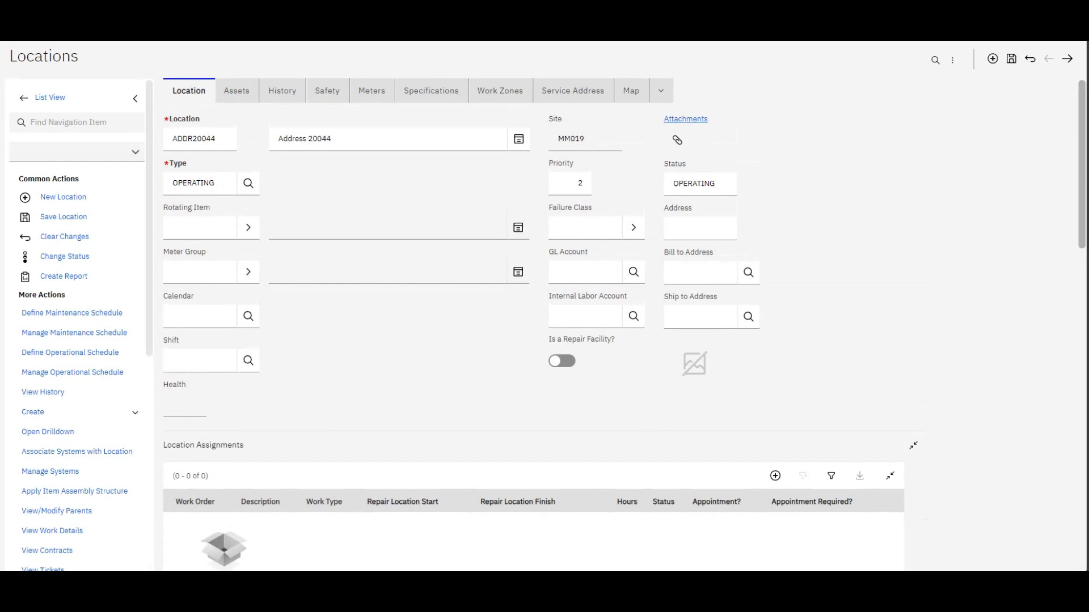
pyautogui.click(199, 228)
pyautogui.click(200, 272)
pyautogui.click(199, 317)
pyautogui.click(200, 360)
pyautogui.click(185, 405)
# - Set the location's GL account using cost center component 6110 (Management), leaving the other segments unspecified
pyautogui.click(585, 272)
pyautogui.click(633, 272)
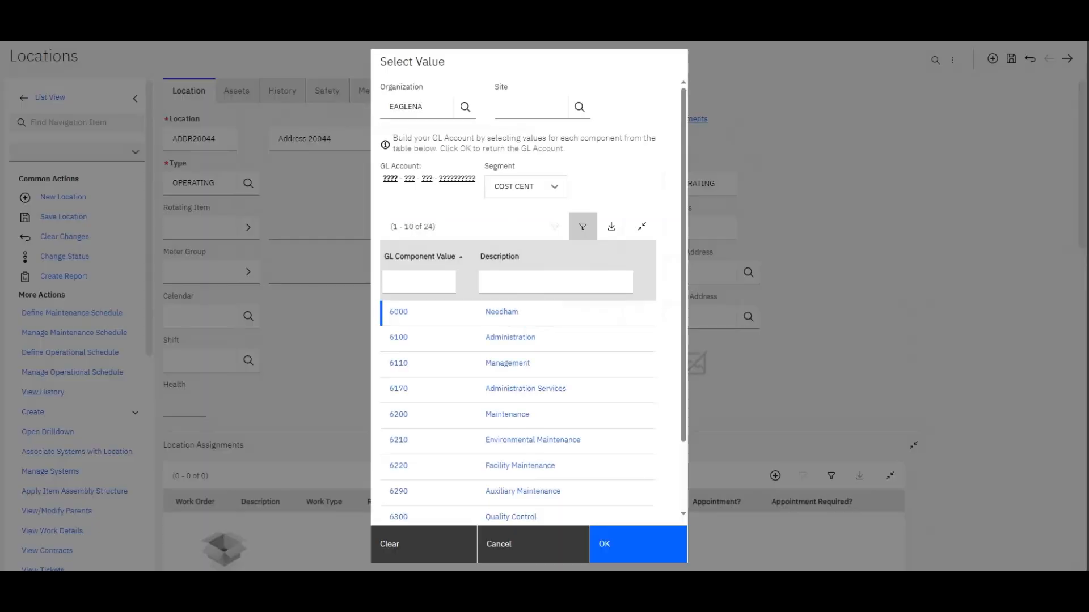
pyautogui.scroll(-2, 510, 357)
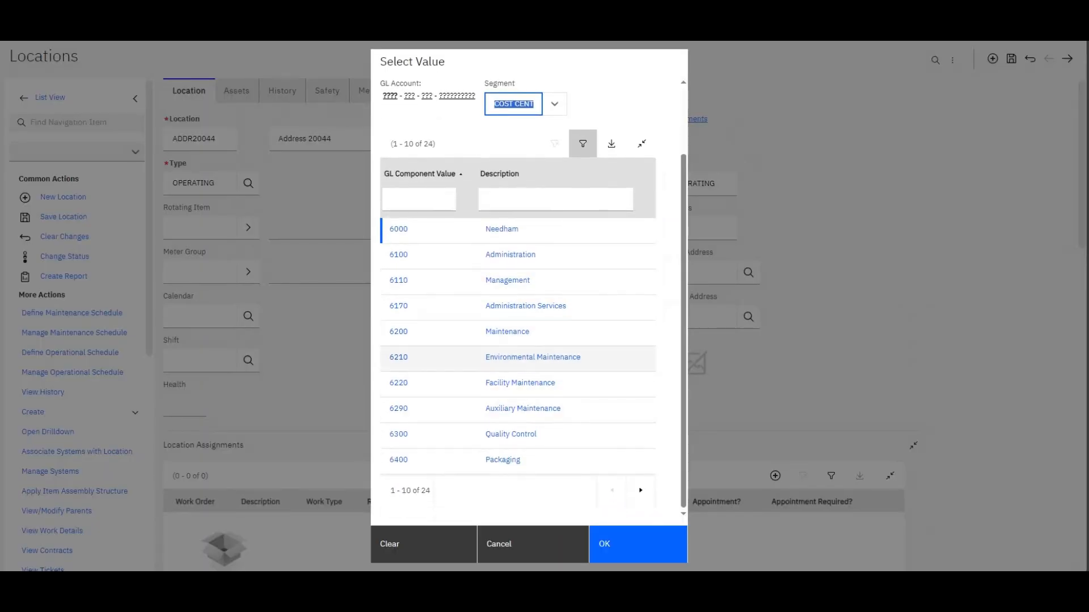
pyautogui.scroll(2, 511, 476)
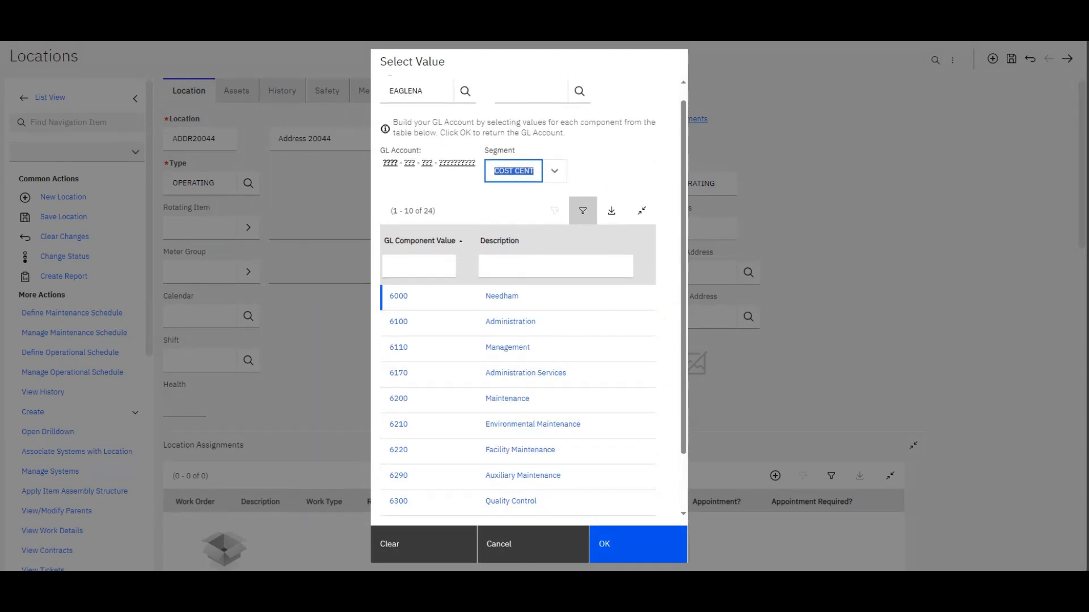
pyautogui.scroll(-2, 409, 347)
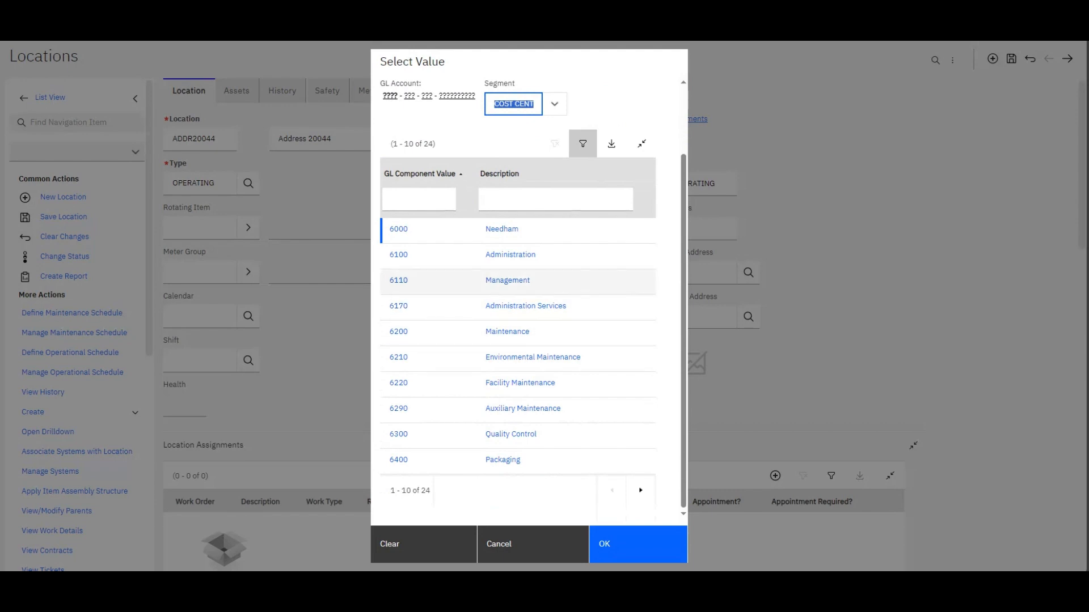
pyautogui.click(398, 280)
pyautogui.click(634, 484)
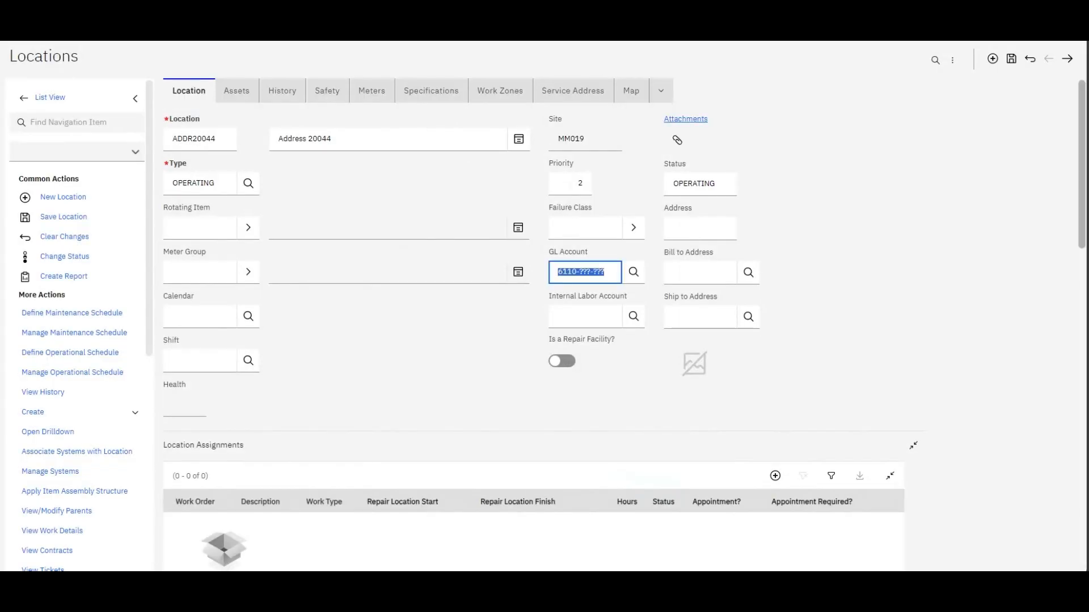
# - Review the new location's assets, history, safety hazards and hazardous materials, meters and specifications
pyautogui.click(237, 91)
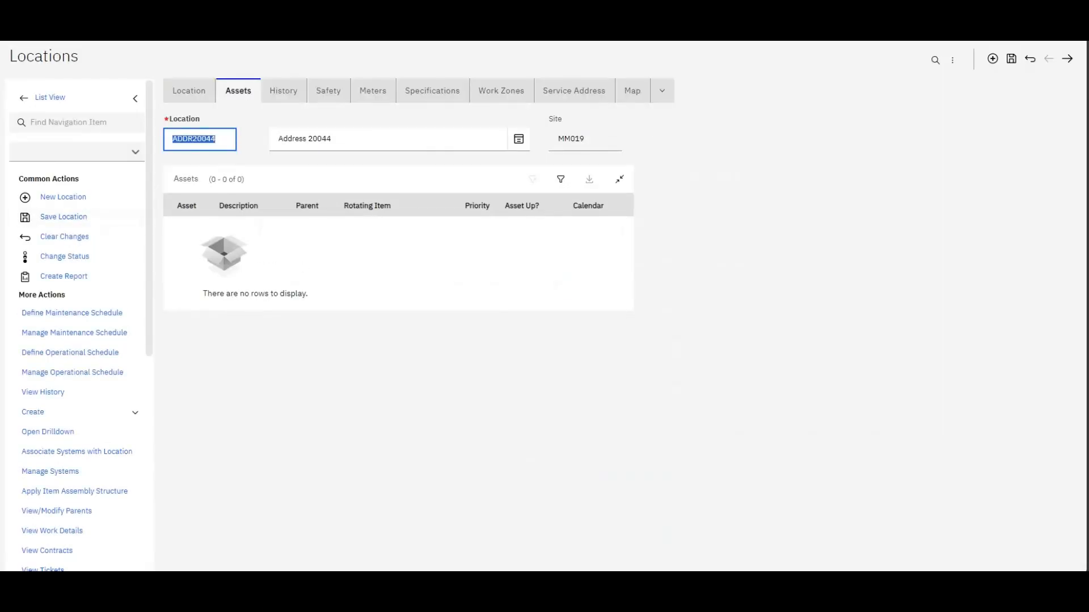
pyautogui.click(284, 90)
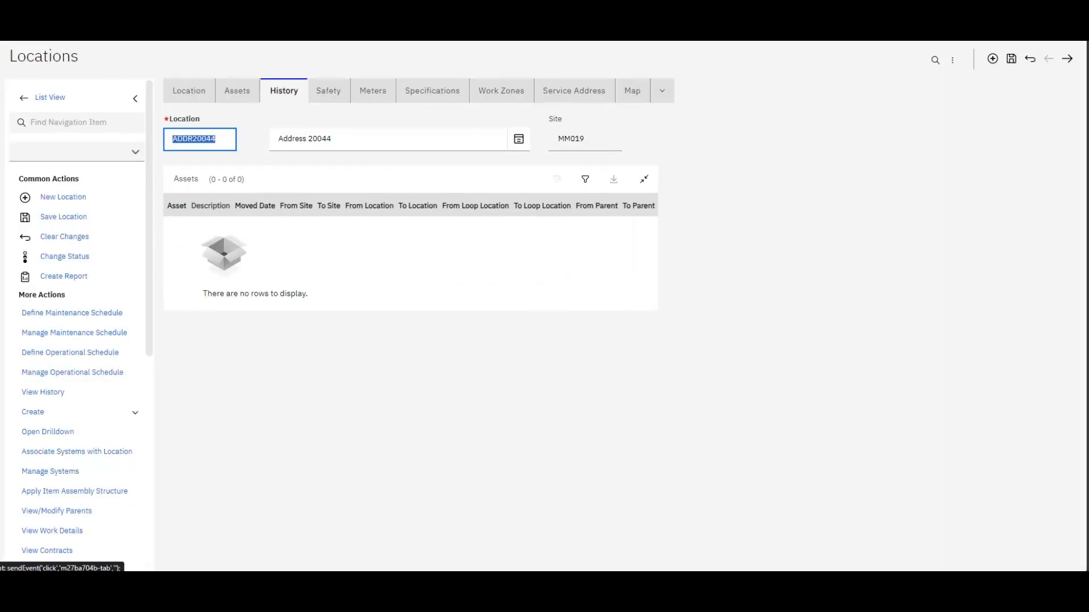
pyautogui.click(328, 90)
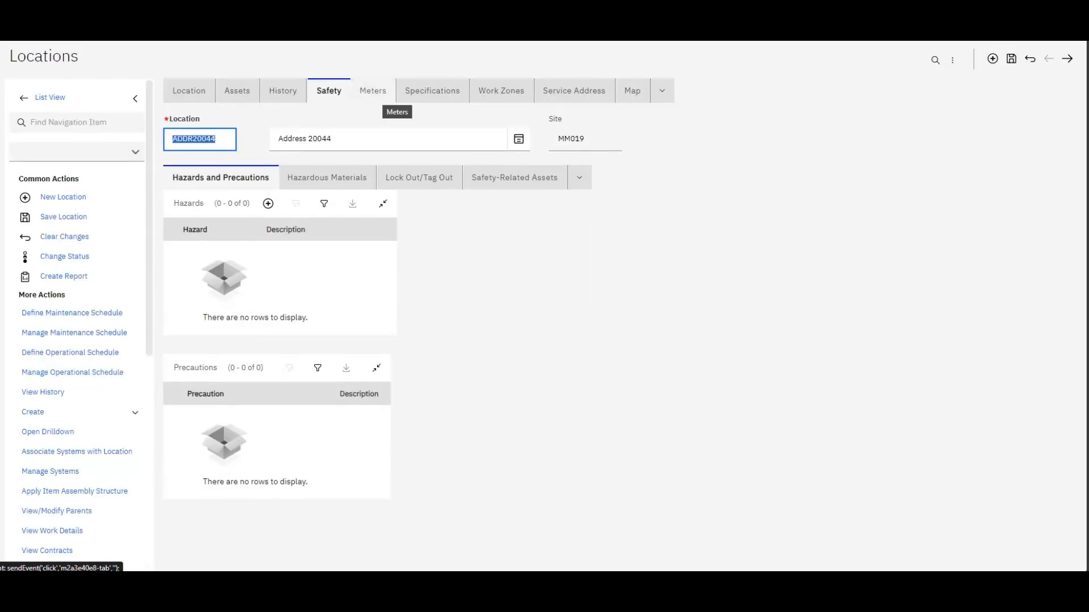
pyautogui.click(328, 177)
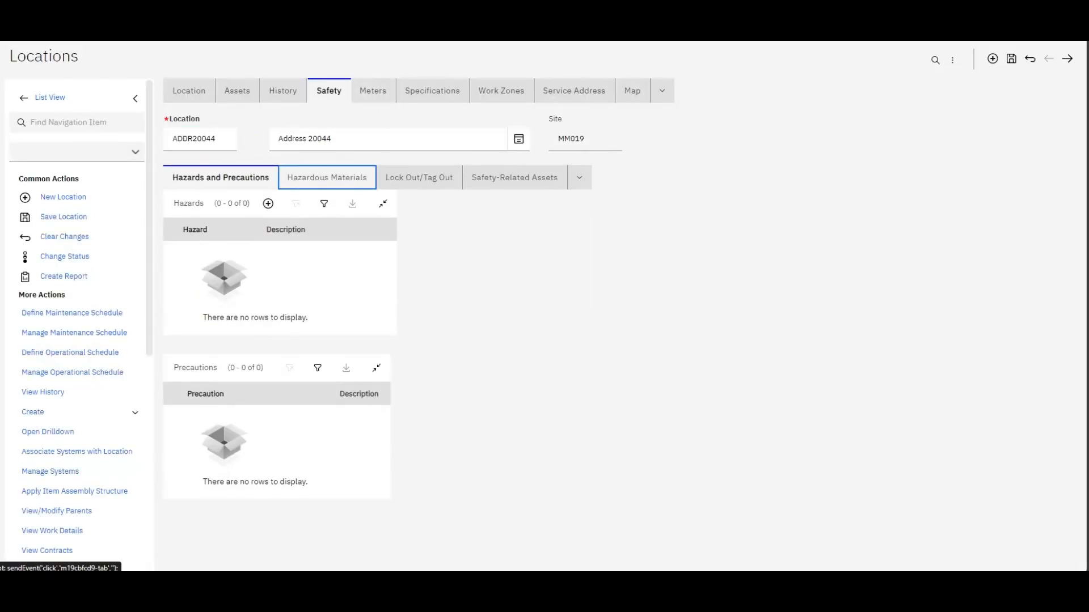
pyautogui.click(221, 177)
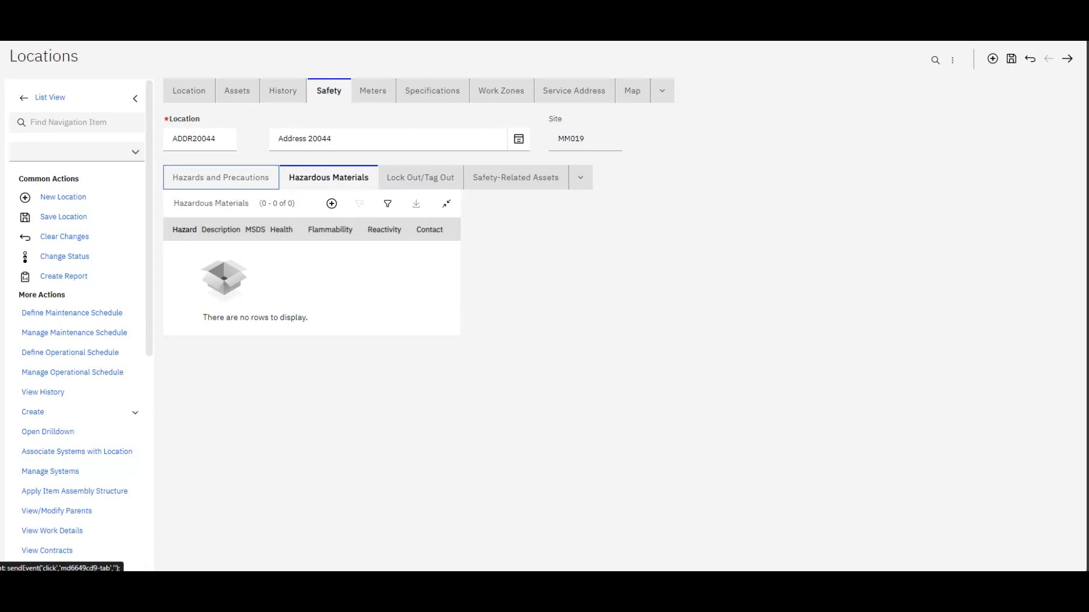
pyautogui.click(373, 90)
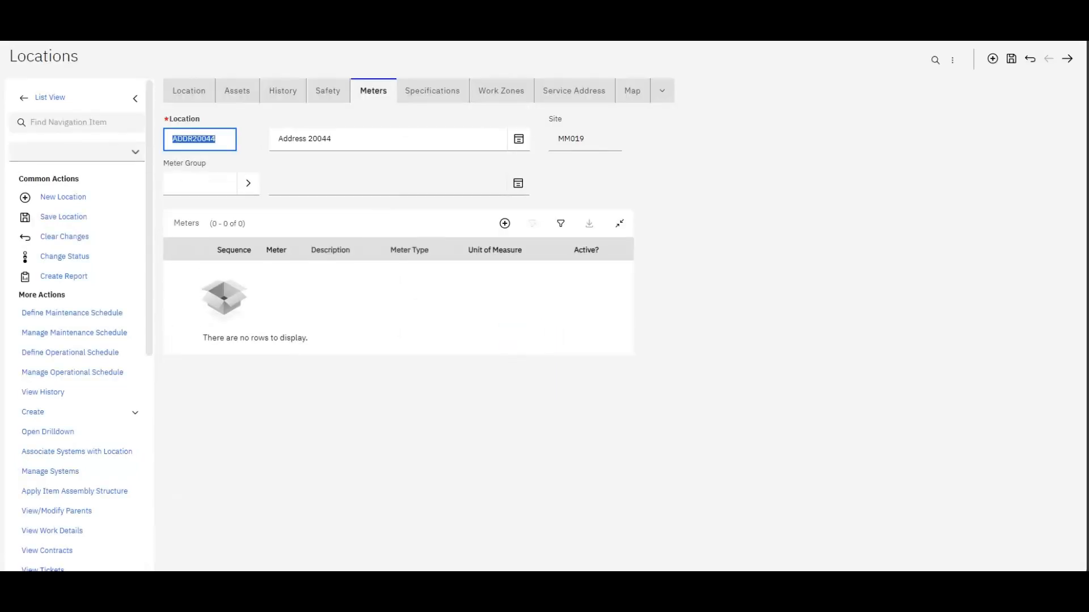
pyautogui.click(432, 91)
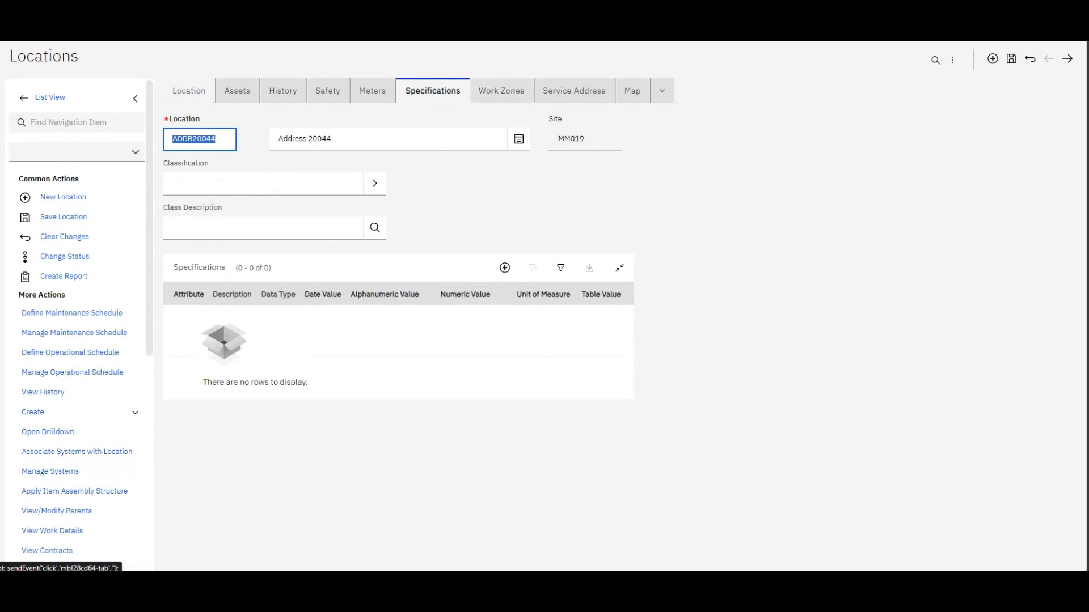
# - Save the new location from its main details and review its address, calibration, systems, parents and children sections
pyautogui.click(188, 90)
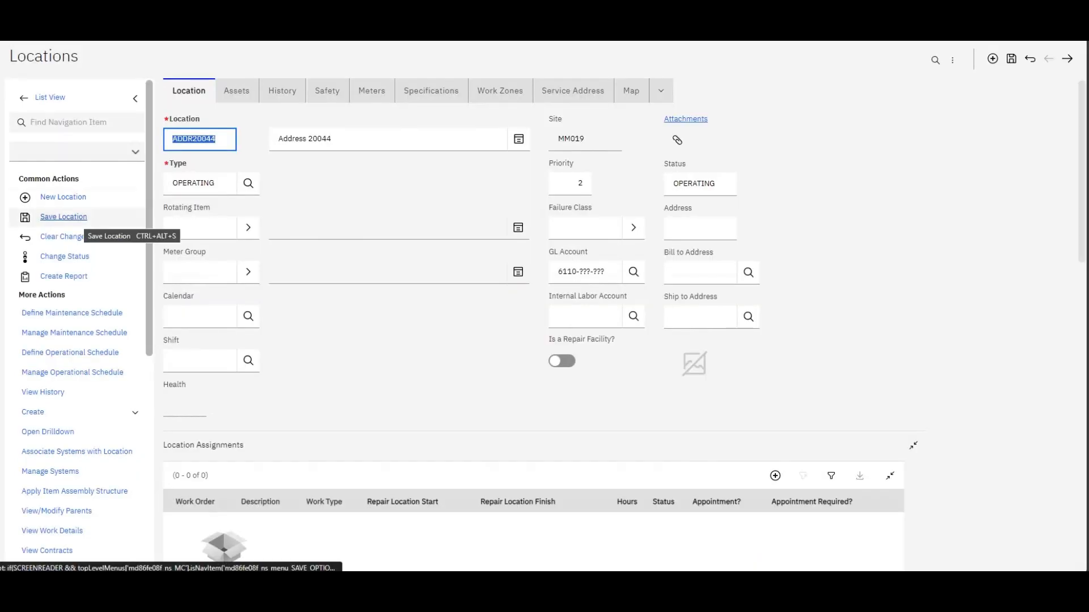
pyautogui.click(63, 217)
pyautogui.scroll(-5, 533, 341)
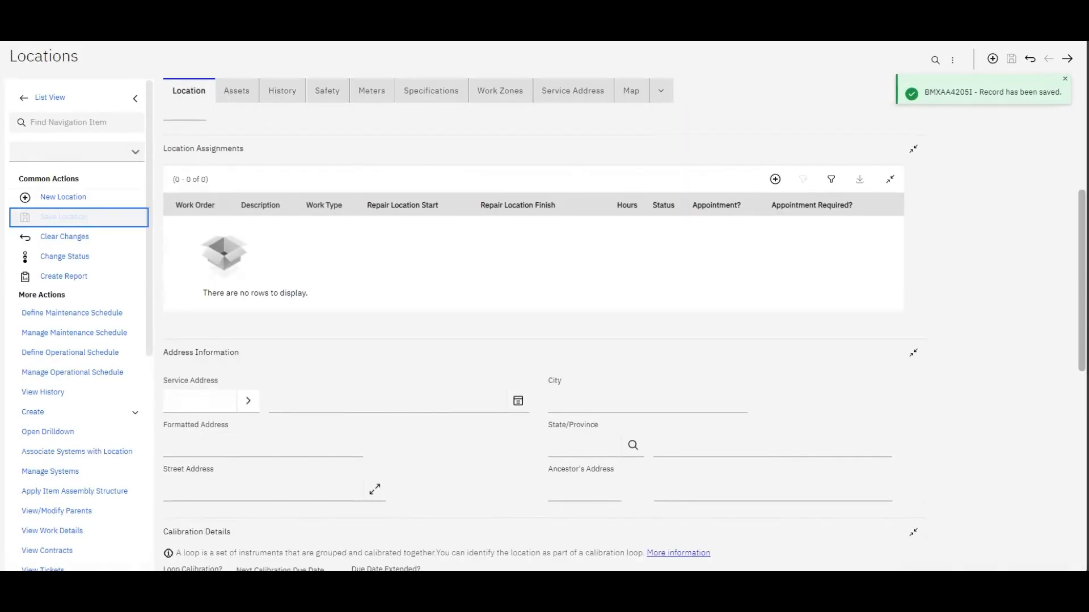
pyautogui.scroll(-4, 533, 341)
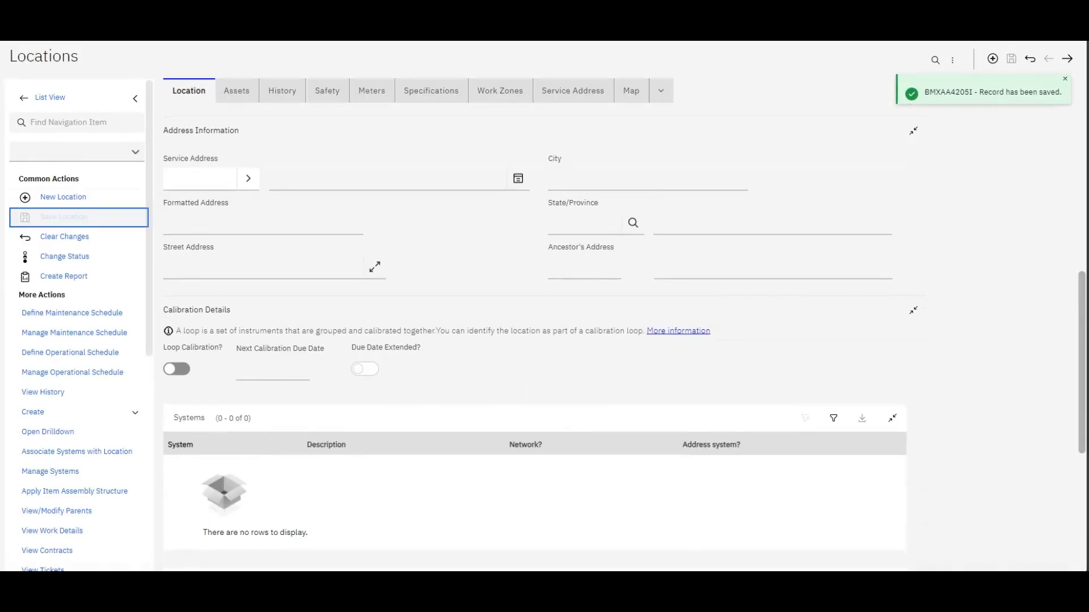
pyautogui.scroll(-4, 623, 340)
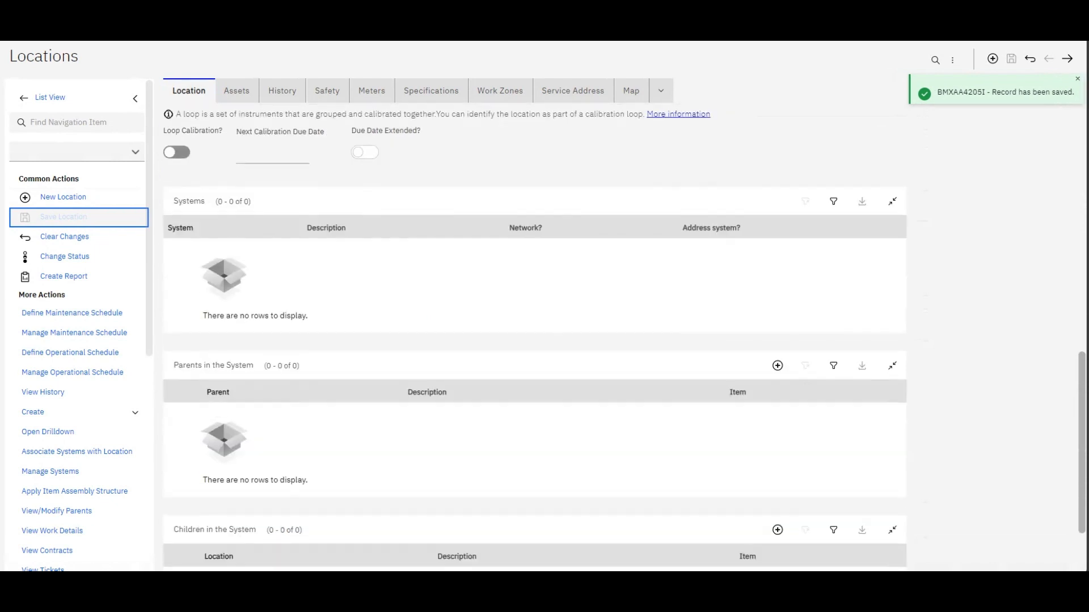
pyautogui.scroll(-2, 623, 340)
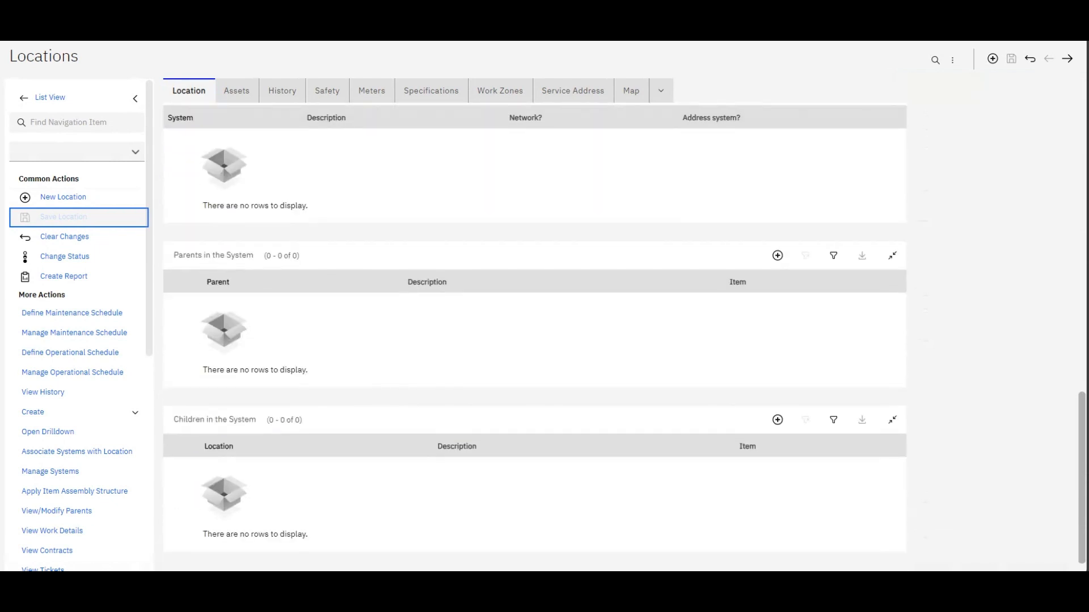
pyautogui.scroll(-2, 74, 414)
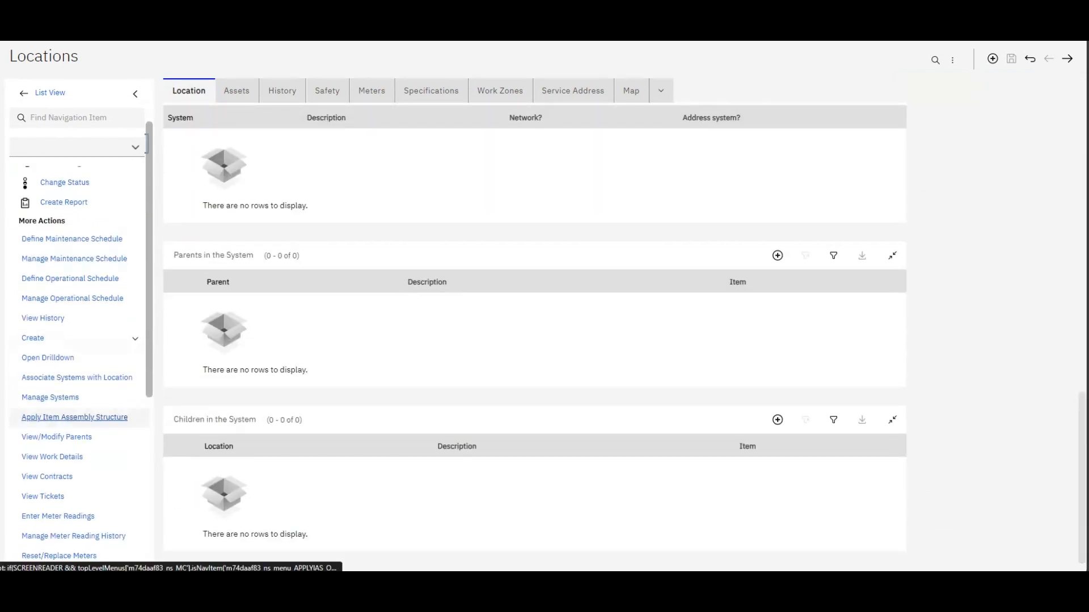
# - Associate the PRIMARY system with location ADDR20044 and open the list of locations for choosing its parent
pyautogui.click(76, 377)
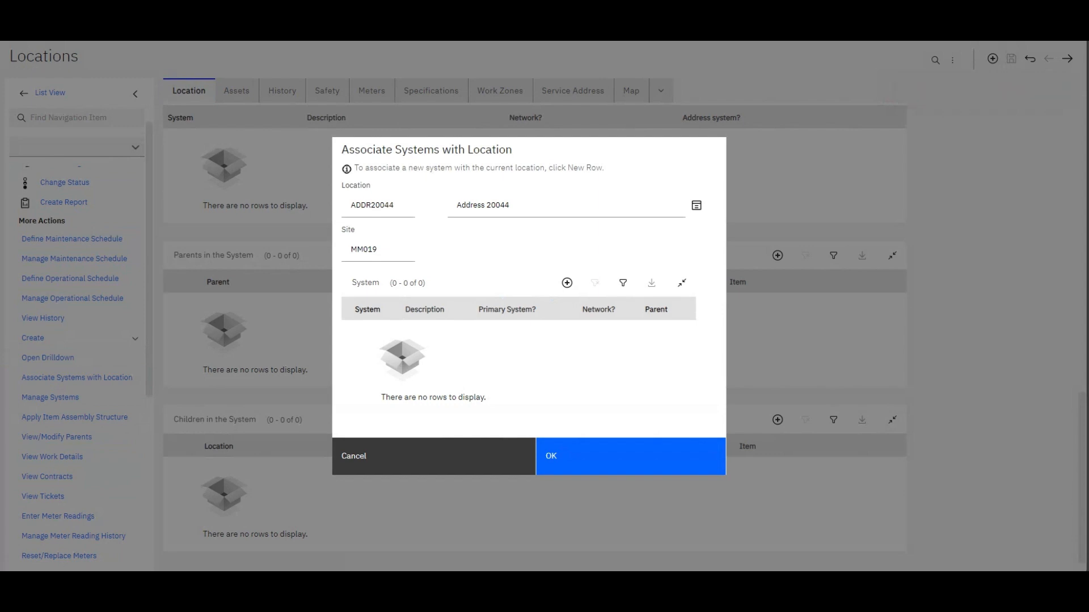
pyautogui.click(566, 283)
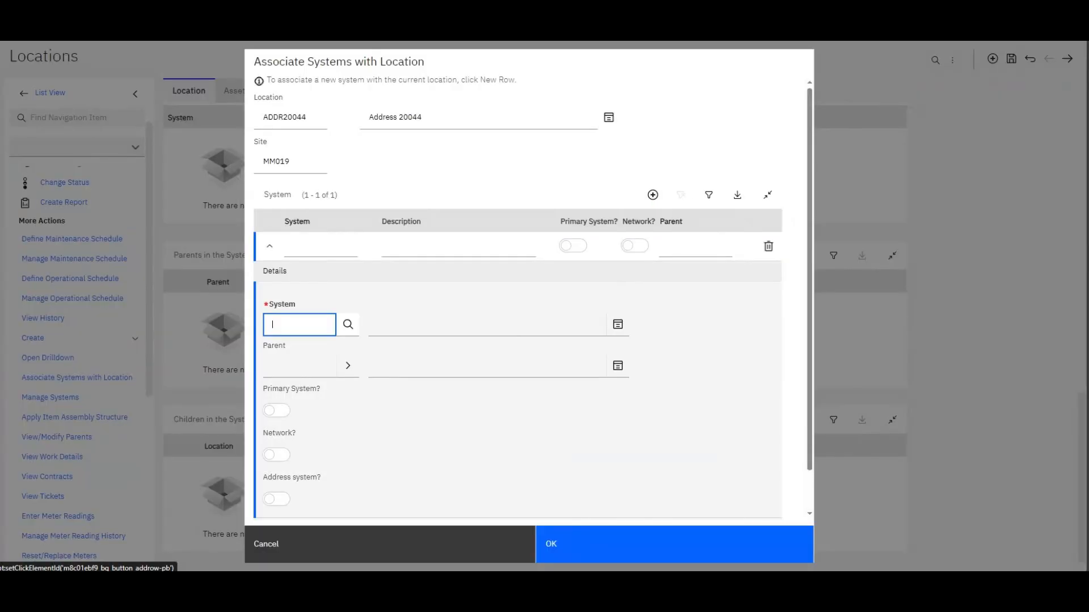
pyautogui.click(347, 324)
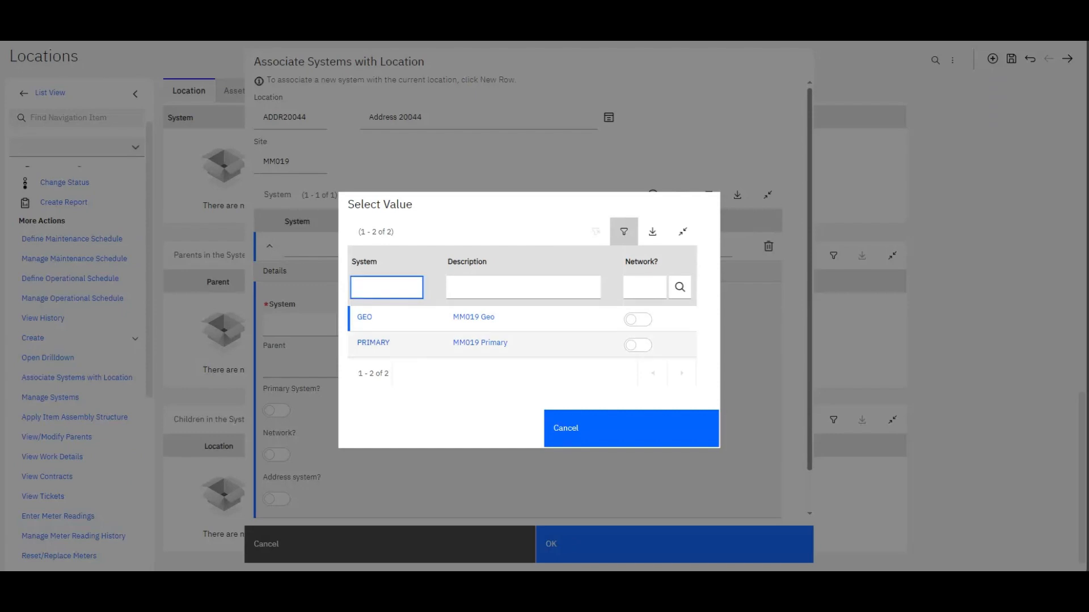
pyautogui.click(373, 342)
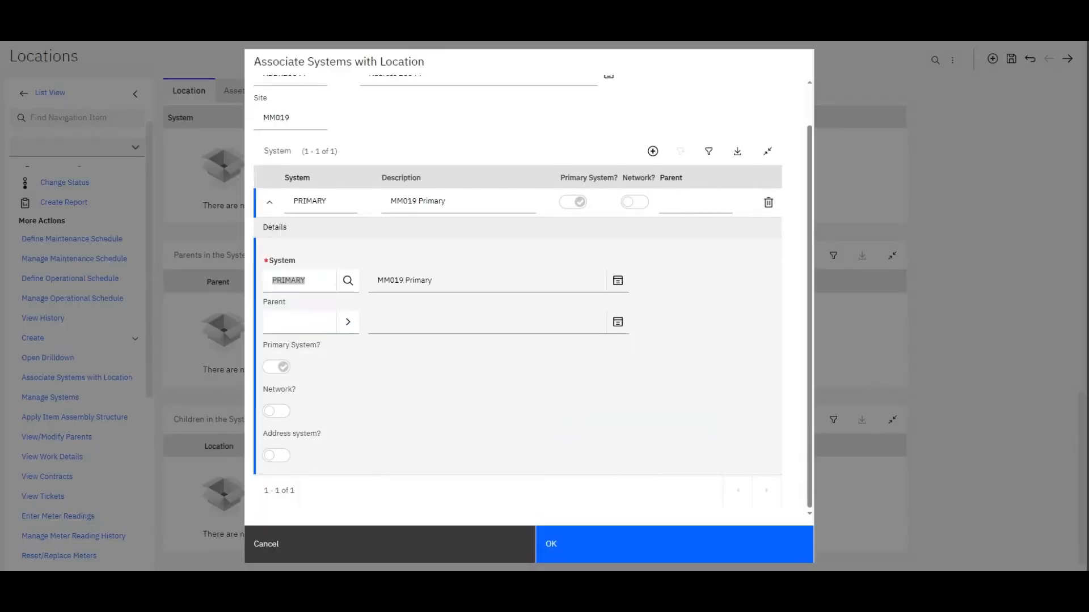
pyautogui.click(587, 545)
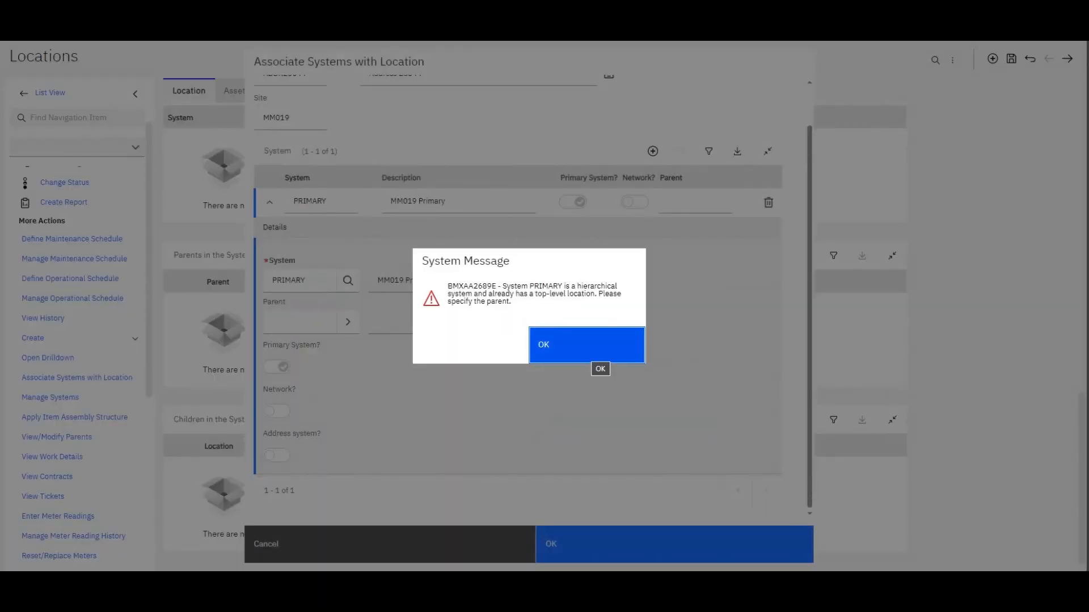
pyautogui.click(587, 345)
pyautogui.click(348, 321)
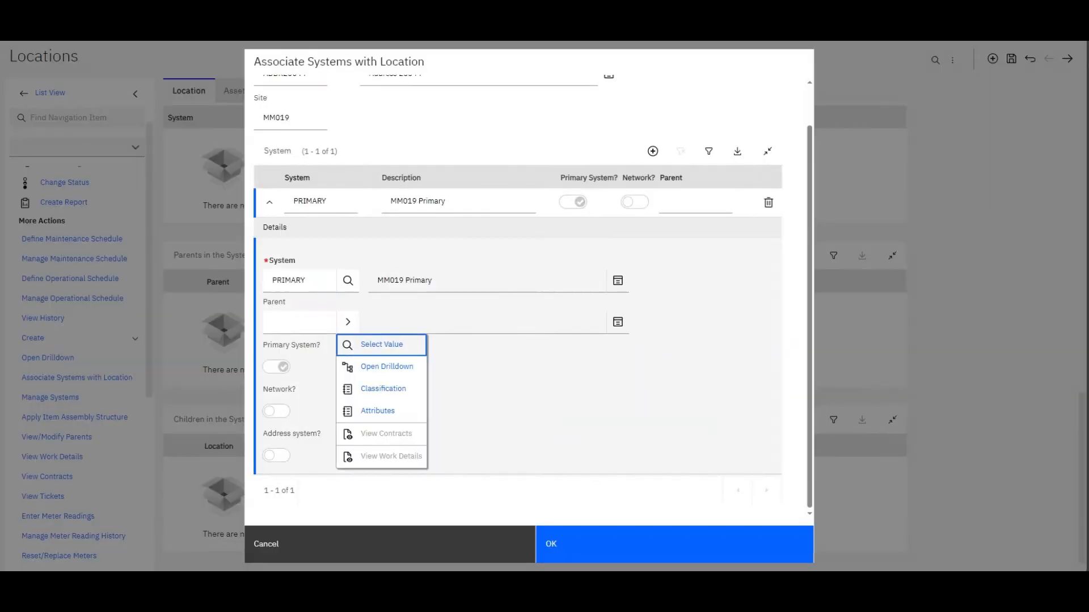
pyautogui.click(382, 345)
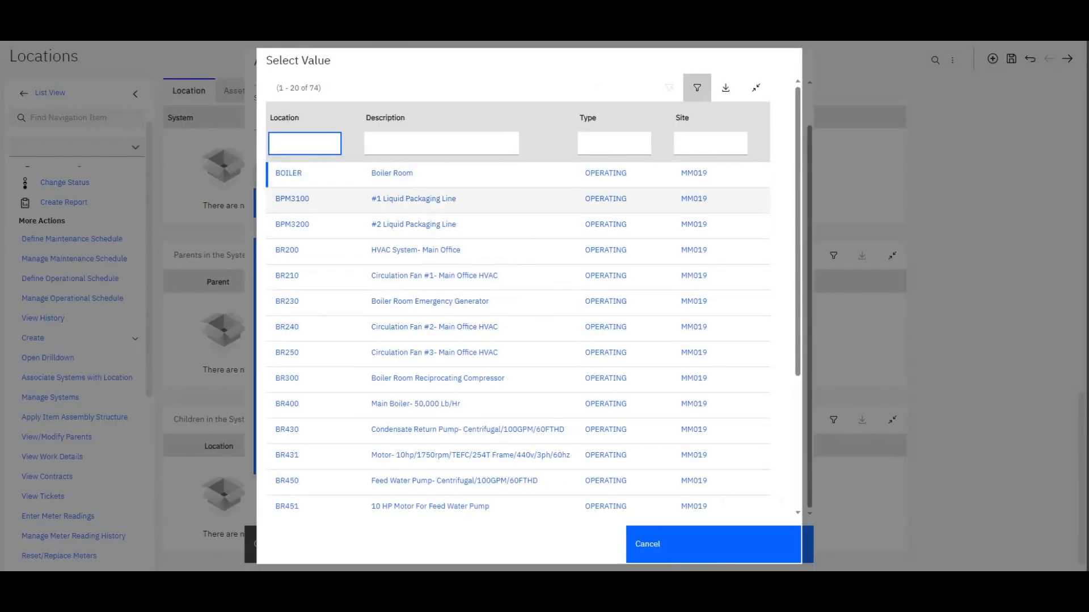
# - Try to find a parent by filtering the location codes for "addres", and clear the filter
pyautogui.scroll(-1, 510, 337)
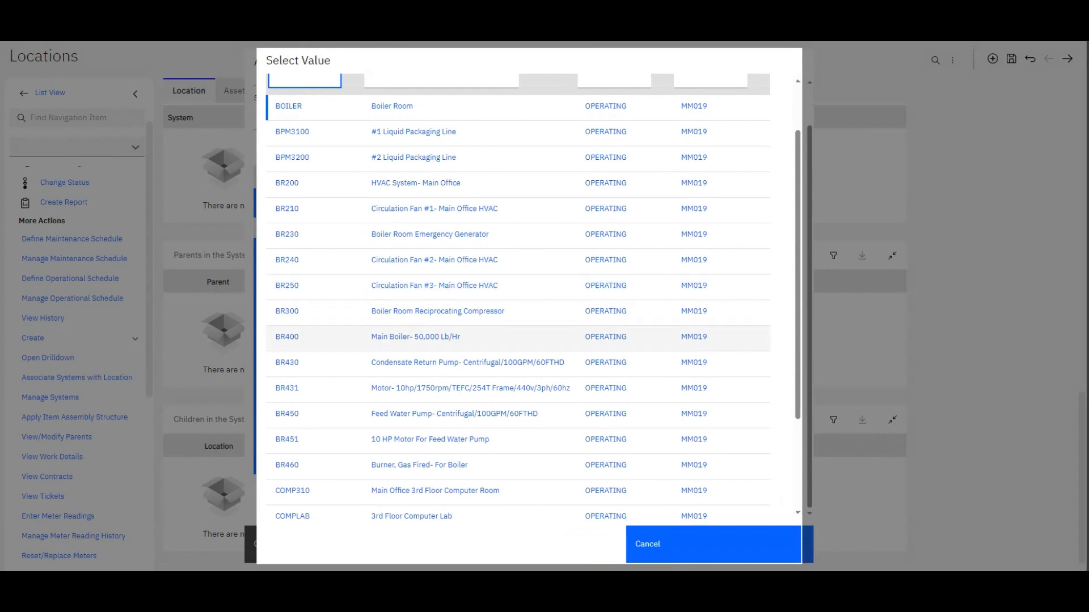
pyautogui.scroll(-1, 510, 336)
pyautogui.scroll(3, 510, 337)
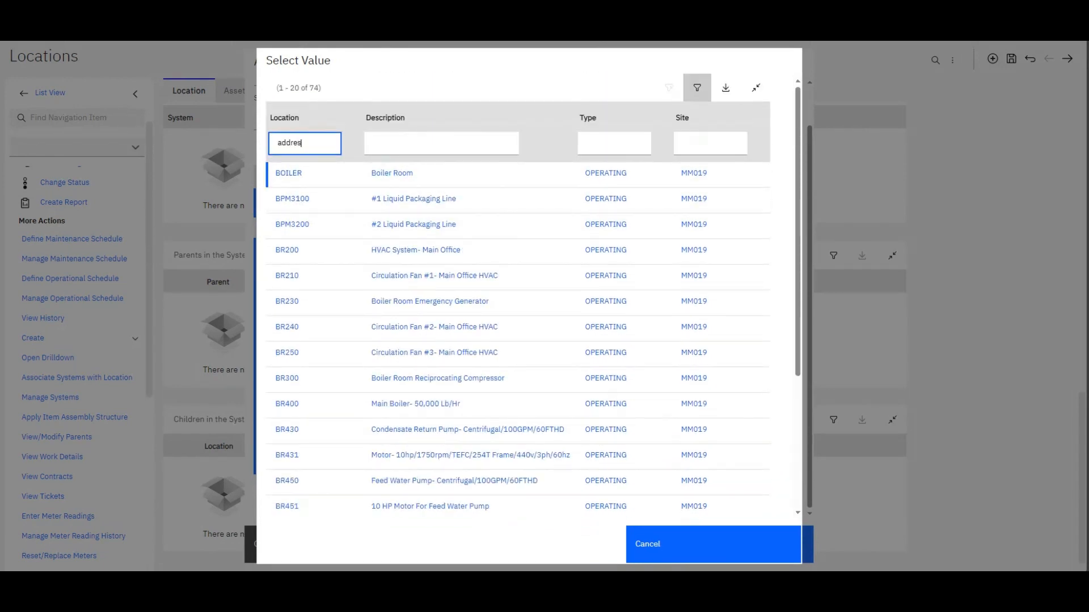
pyautogui.press('Return')
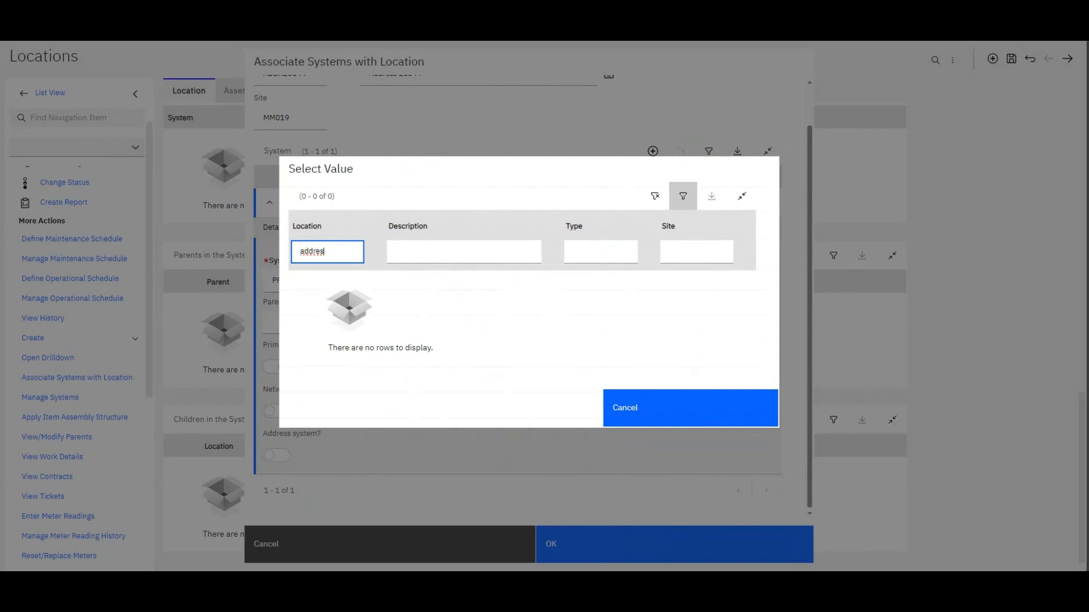
pyautogui.press('BackSpace')
pyautogui.press('Return')
pyautogui.press('BackSpace')
pyautogui.press('BackSpace')
pyautogui.press('Return')
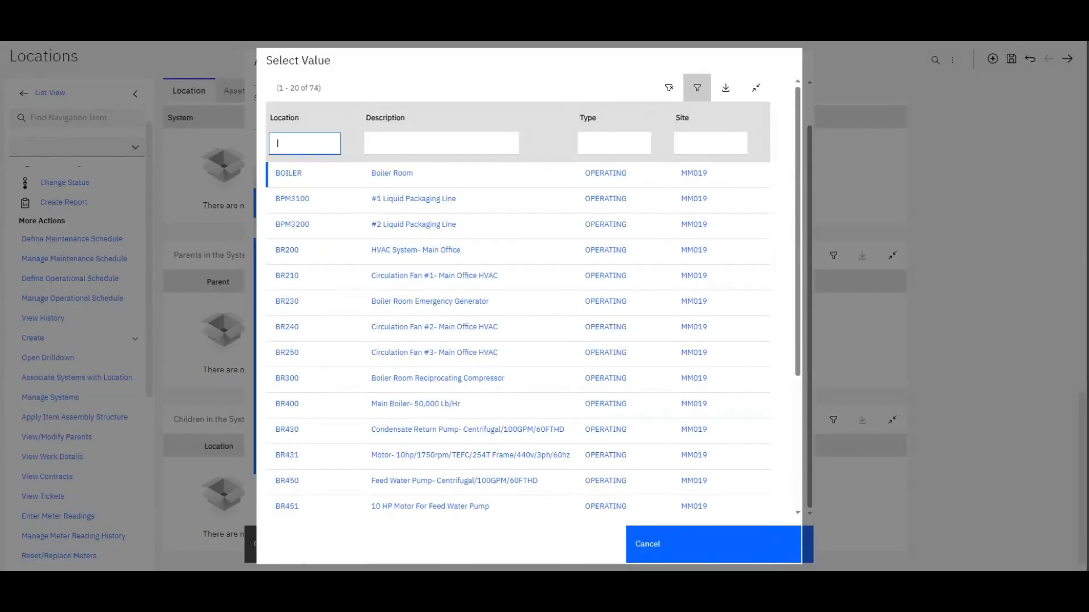
# - Set WOBURN (Woburn Fleet Garage) as the location's parent in the PRIMARY system and confirm the association
pyautogui.scroll(-2, 510, 244)
pyautogui.scroll(-2, 510, 295)
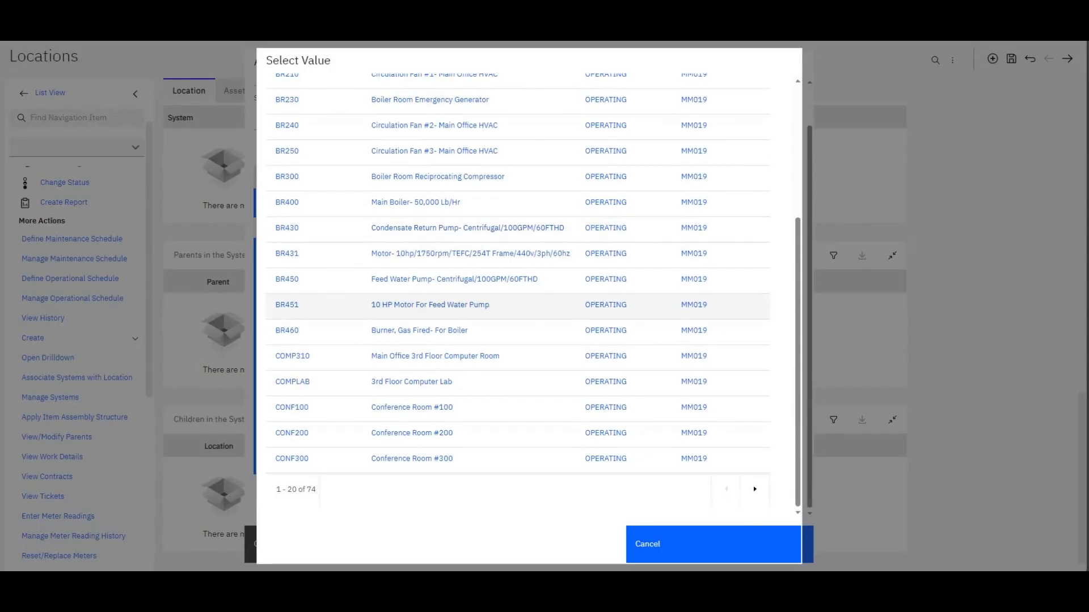
pyautogui.scroll(5, 510, 295)
pyautogui.scroll(-5, 510, 295)
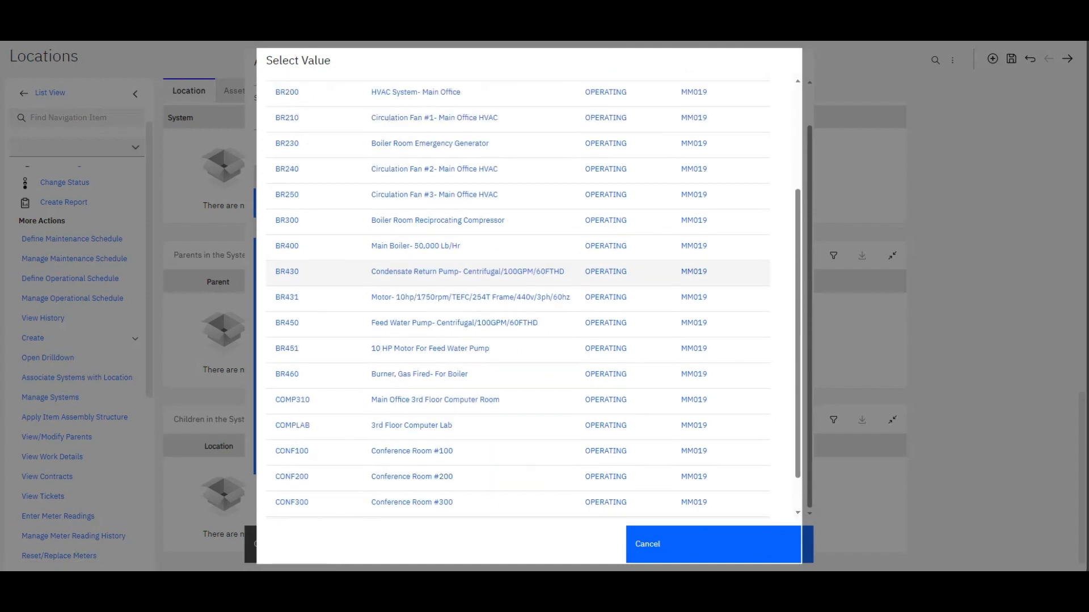
pyautogui.click(755, 489)
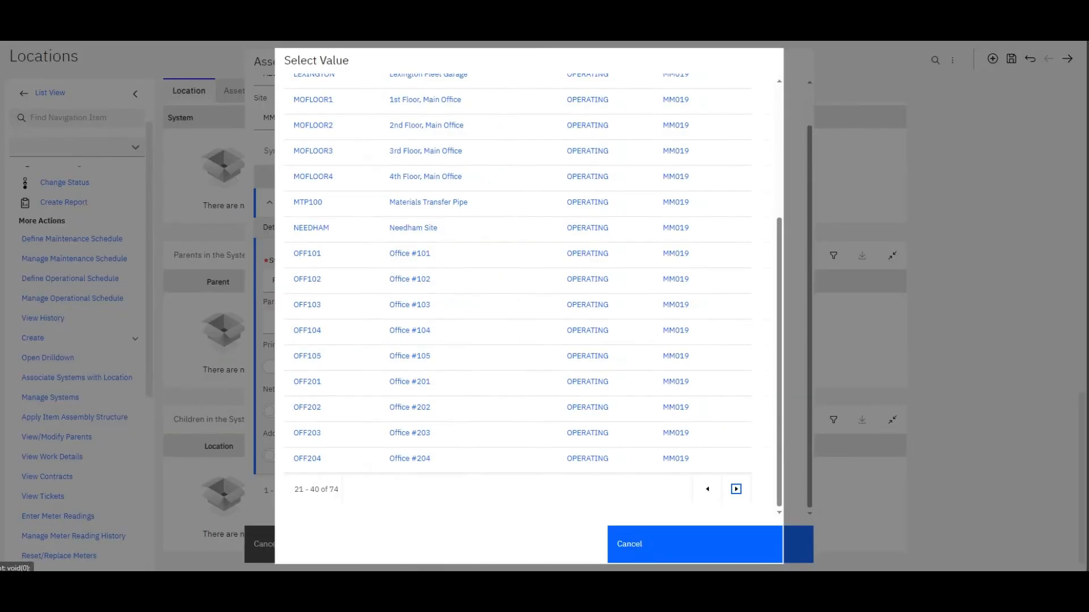
pyautogui.click(736, 488)
pyautogui.click(736, 489)
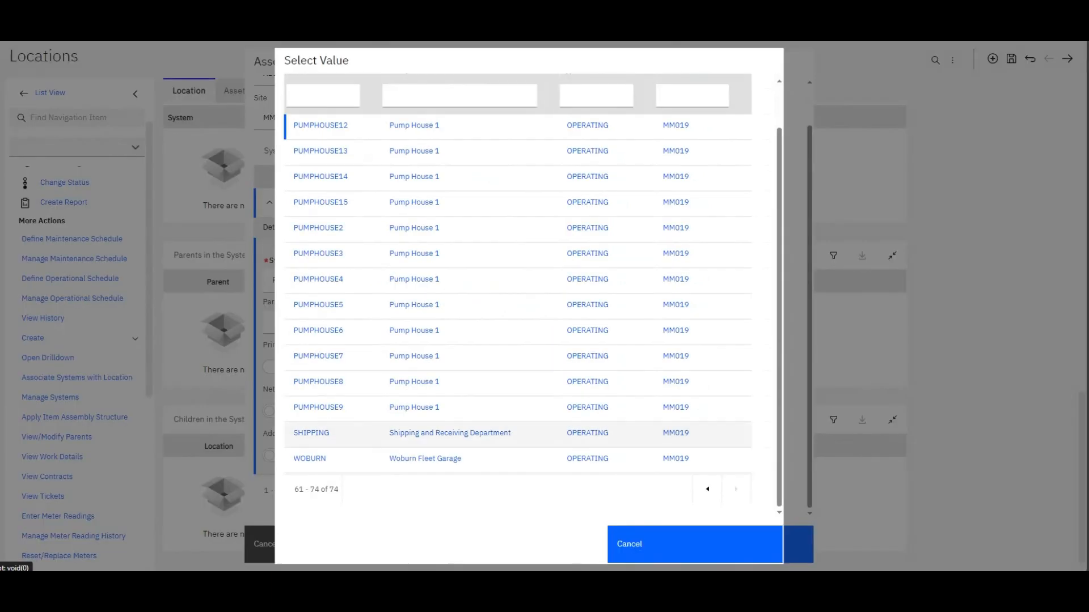
pyautogui.scroll(2, 517, 229)
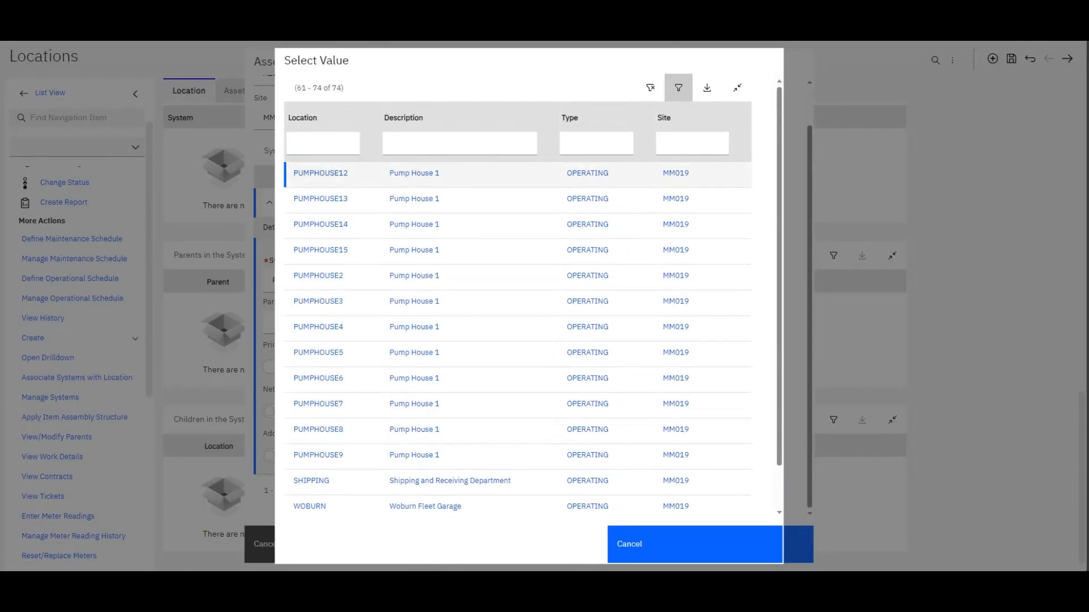
pyautogui.scroll(-2, 517, 277)
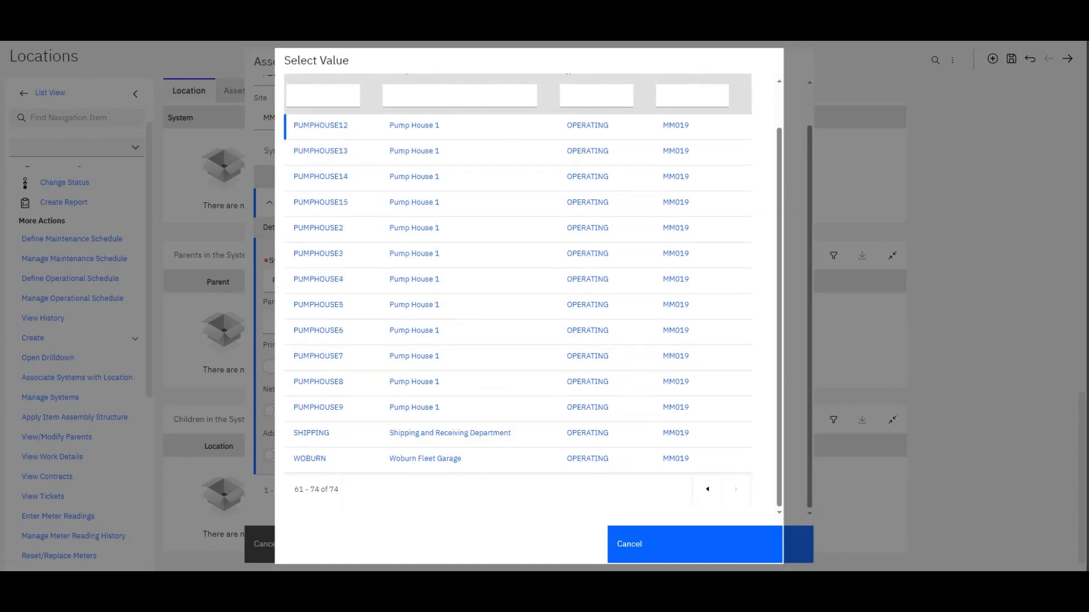
pyautogui.click(309, 458)
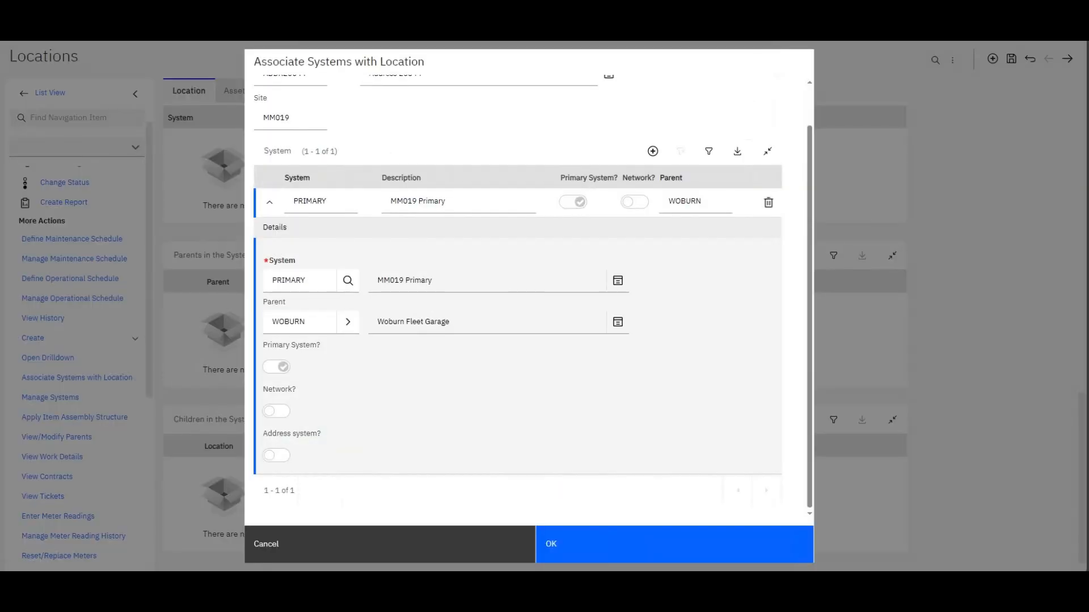
pyautogui.click(674, 544)
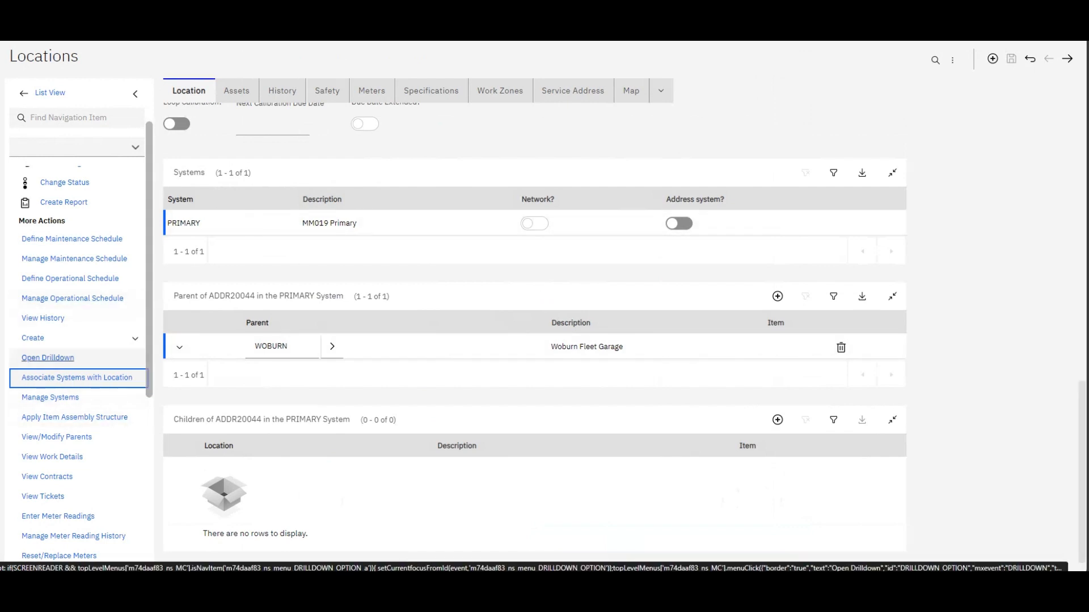
# - Open the drilldown for ADDR20044, show all systems and display the PRIMARY hierarchy
pyautogui.scroll(5, 534, 341)
pyautogui.scroll(8, 535, 340)
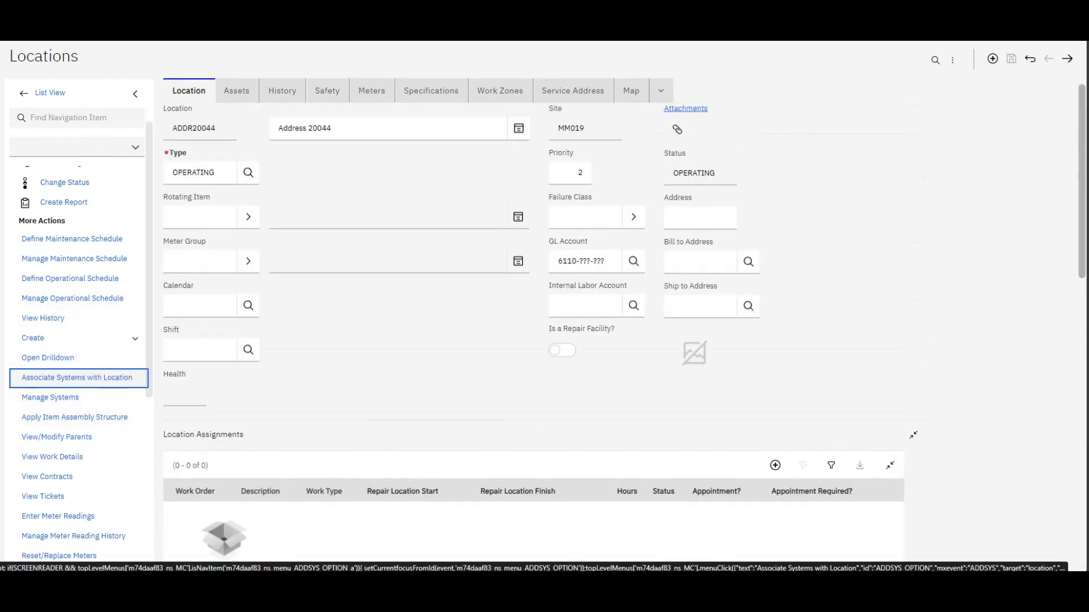
pyautogui.doubleClick(194, 139)
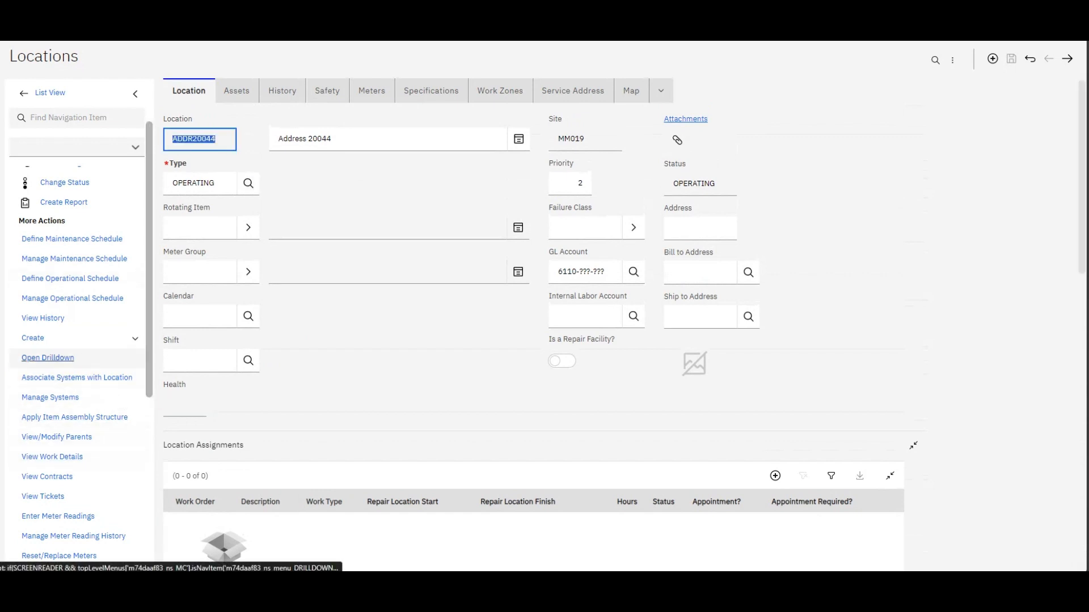
pyautogui.click(51, 358)
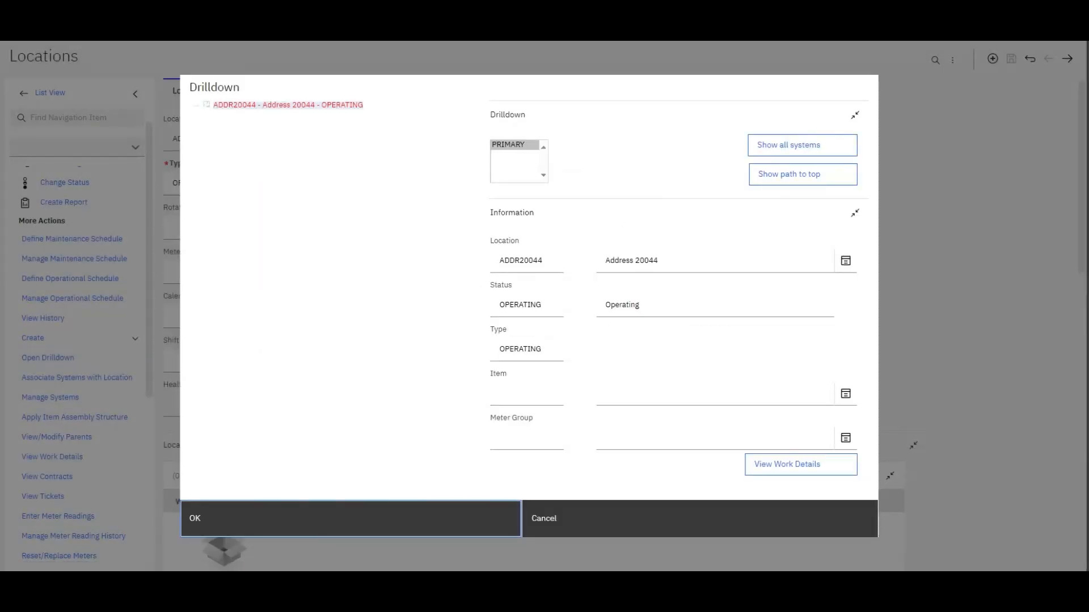
pyautogui.click(288, 104)
pyautogui.click(288, 105)
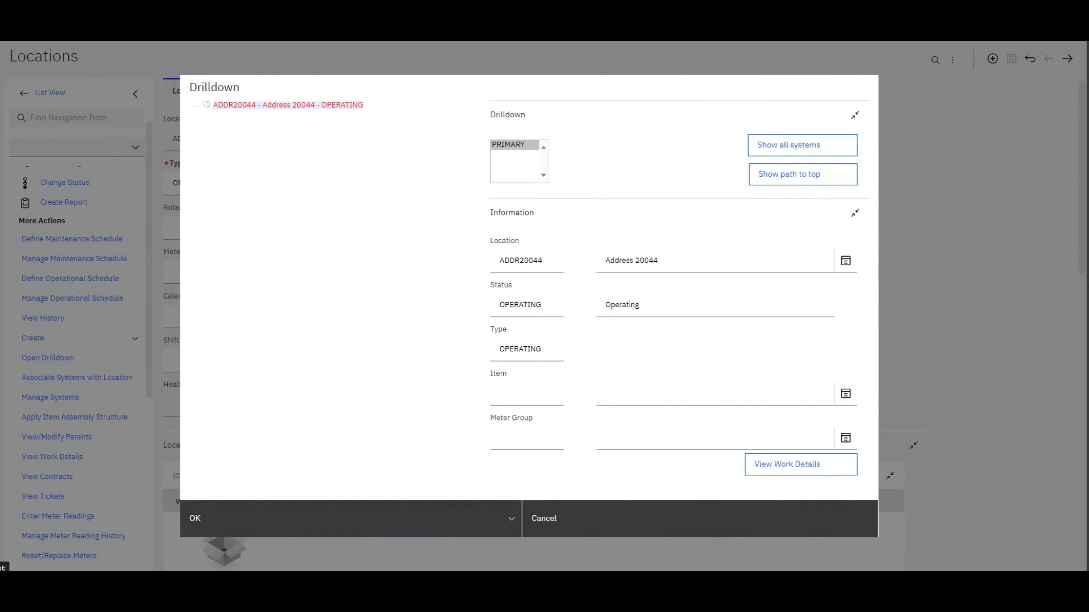
pyautogui.click(802, 145)
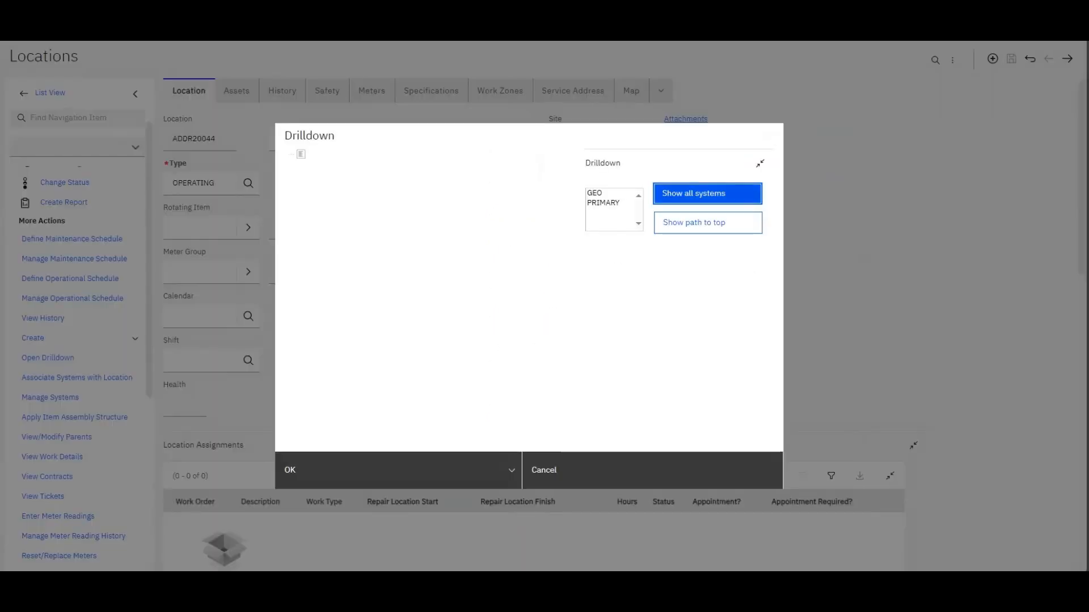
pyautogui.click(603, 203)
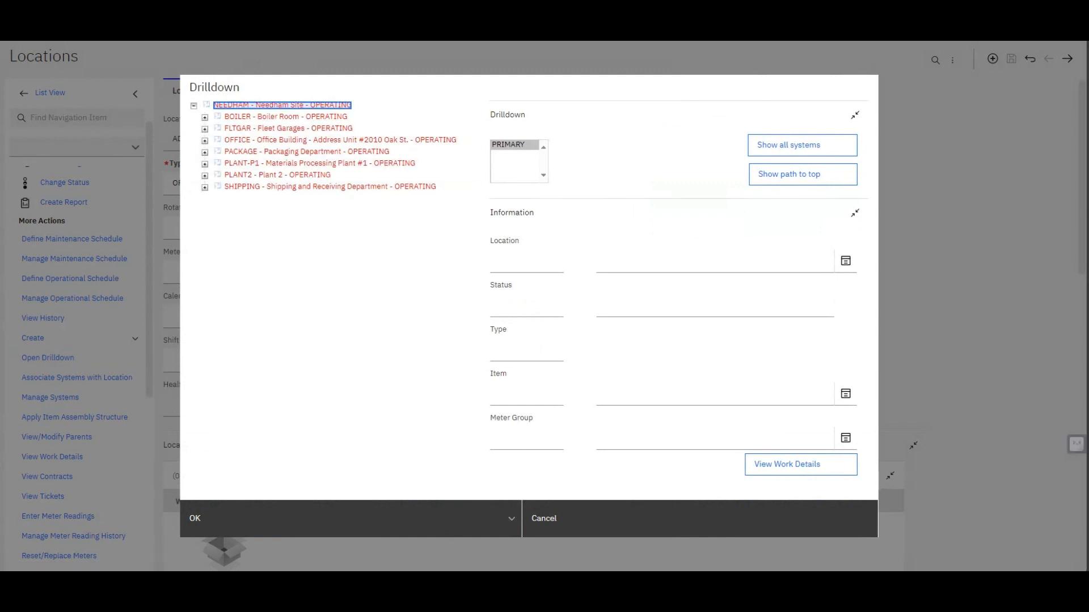
# - Examine the sublocations of the Packaging Department in the PRIMARY hierarchy and close the drilldown without choosing a location
pyautogui.moveTo(419, 88); pyautogui.dragTo(692, 111)
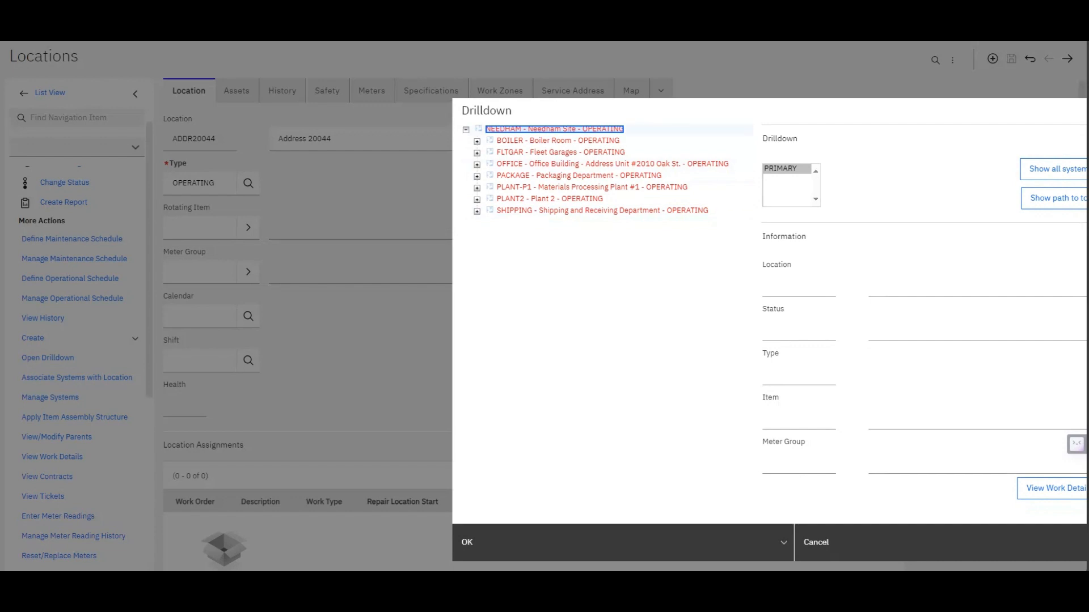
pyautogui.moveTo(691, 111); pyautogui.dragTo(580, 126)
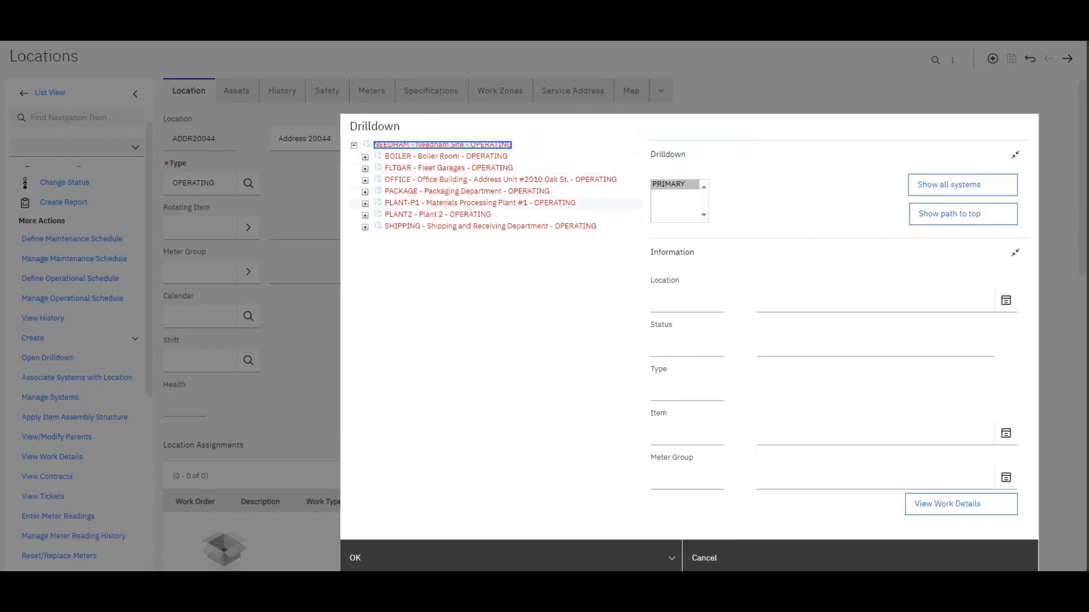
pyautogui.click(365, 192)
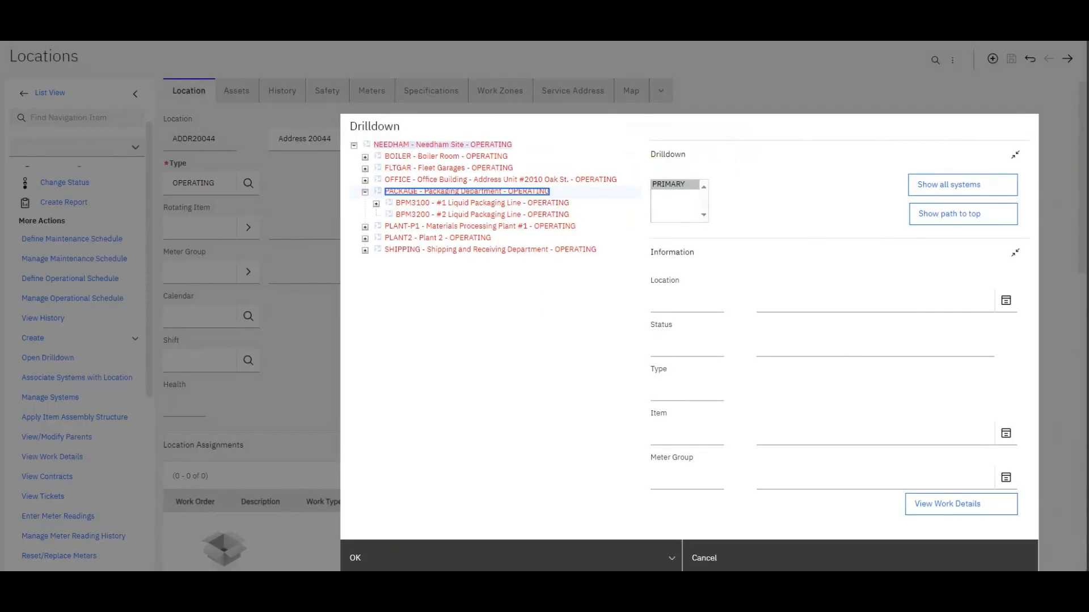
pyautogui.click(365, 192)
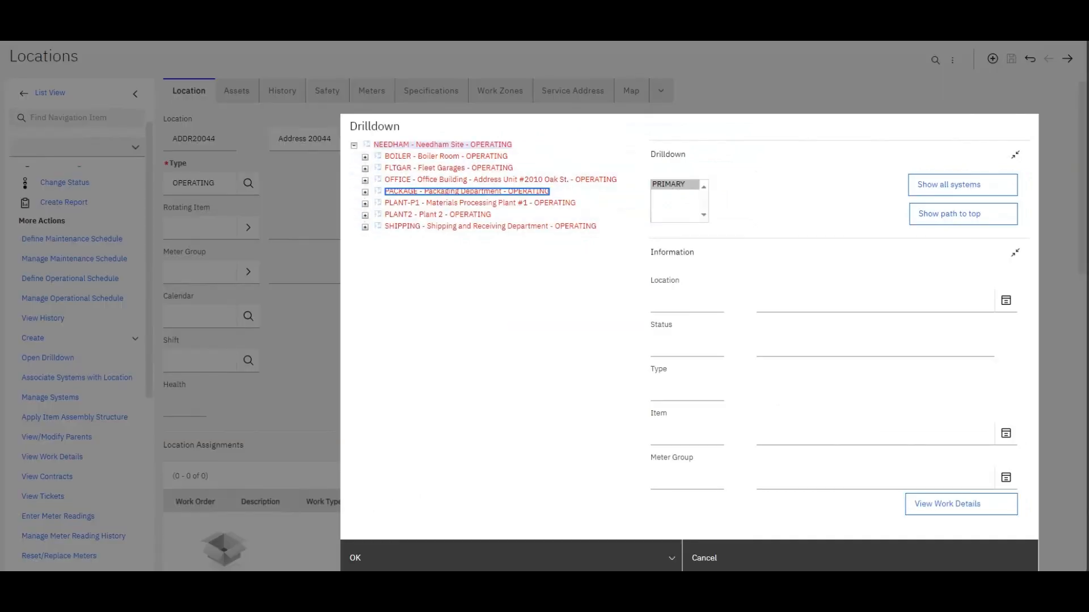
pyautogui.click(686, 301)
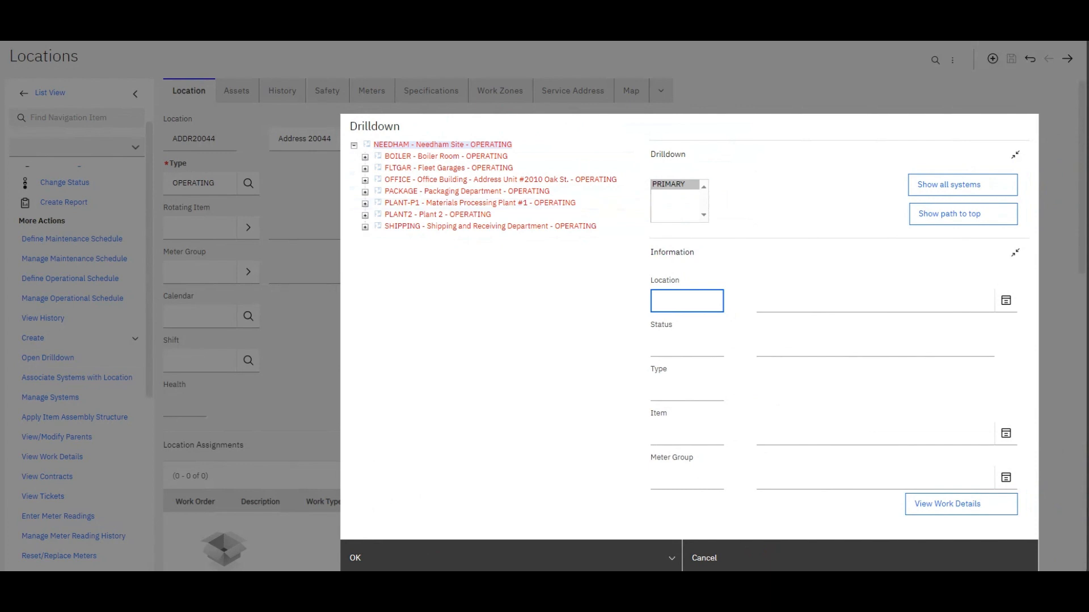
pyautogui.click(860, 557)
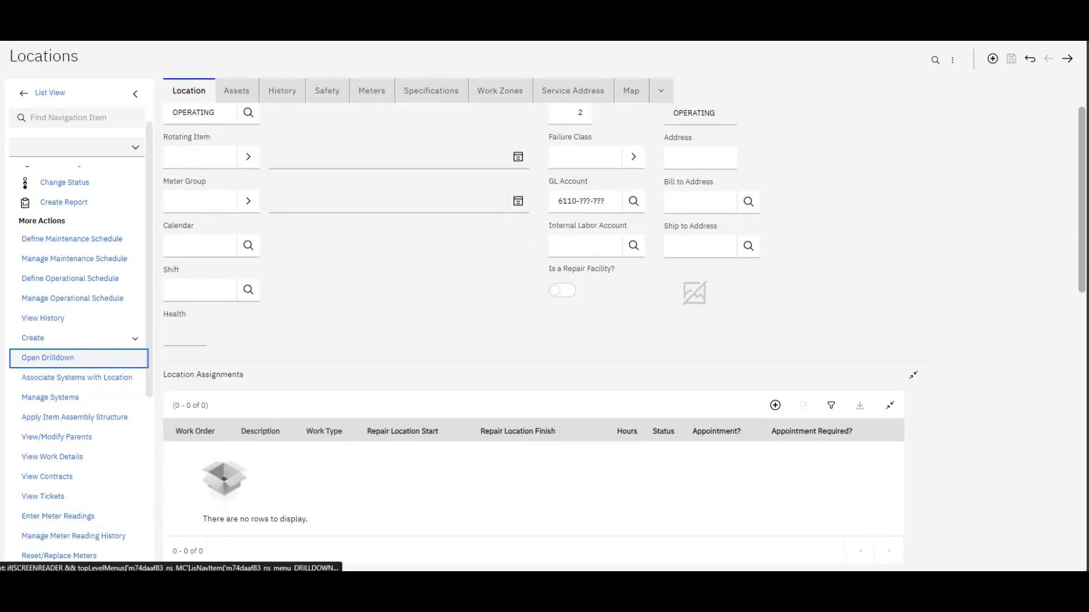
# - Check the system and parent location assigned to ADDR20044 in the location record's PRIMARY system details
pyautogui.scroll(-10, 533, 334)
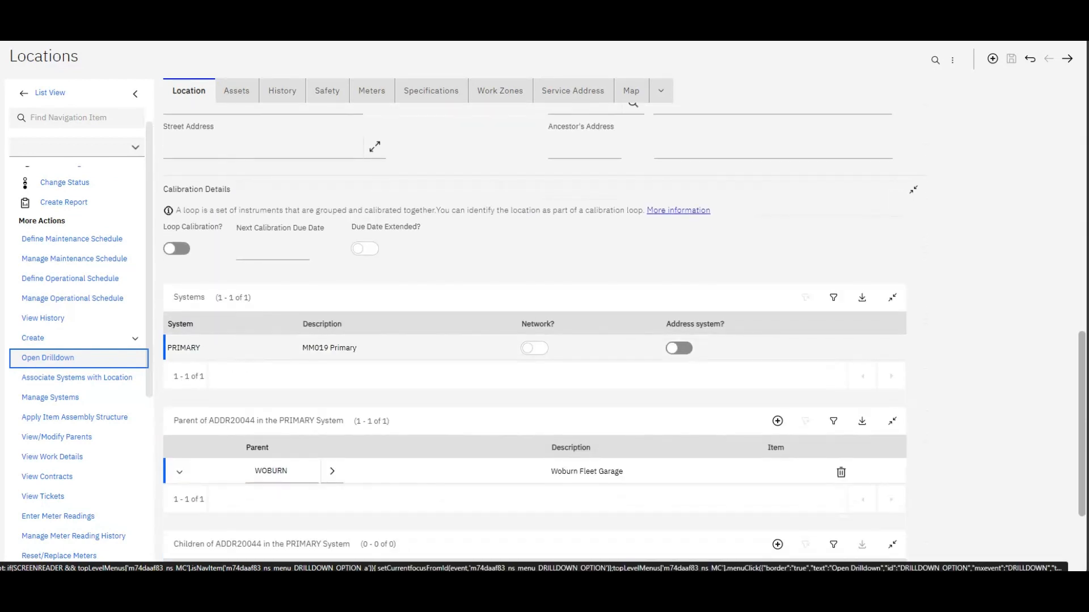
pyautogui.scroll(-1, 533, 334)
pyautogui.scroll(-1, 533, 335)
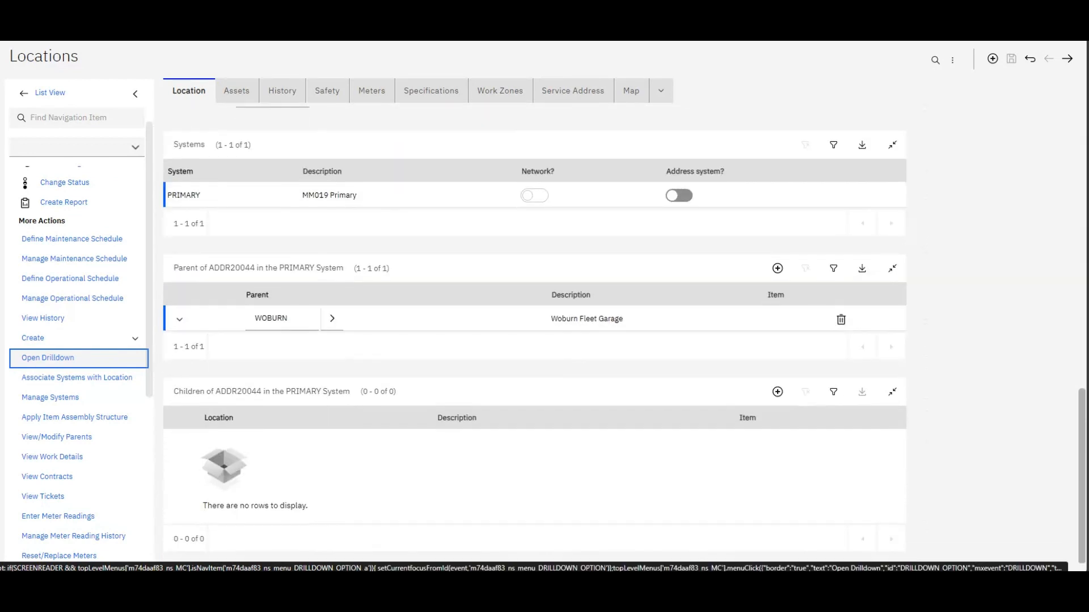
pyautogui.doubleClick(278, 318)
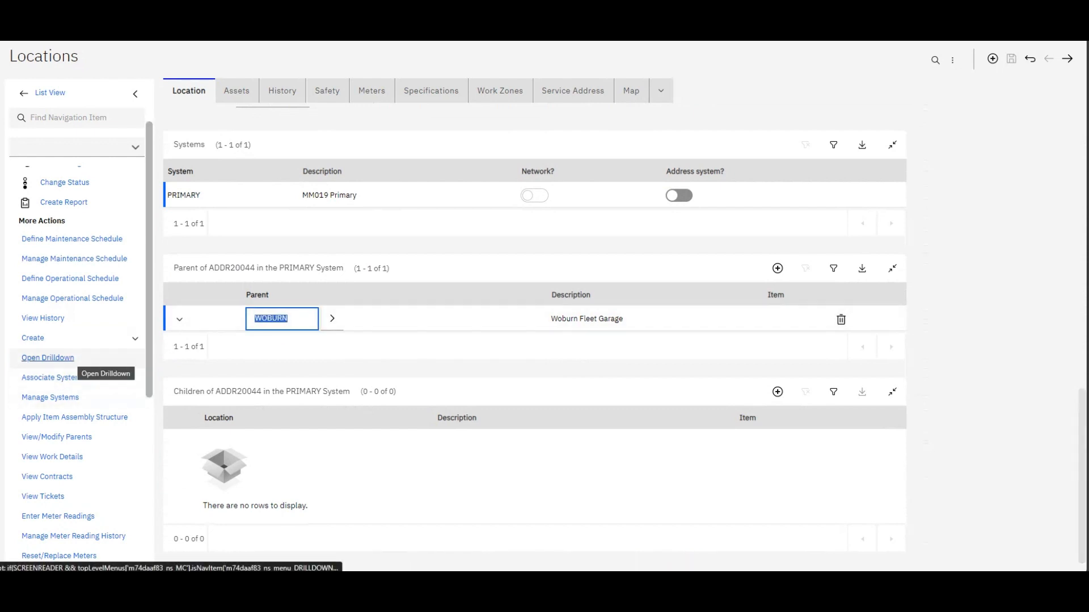
# - Open the drilldown for ADDR20044, show its path to the top of the PRIMARY hierarchy and move the dialog aside
pyautogui.click(48, 358)
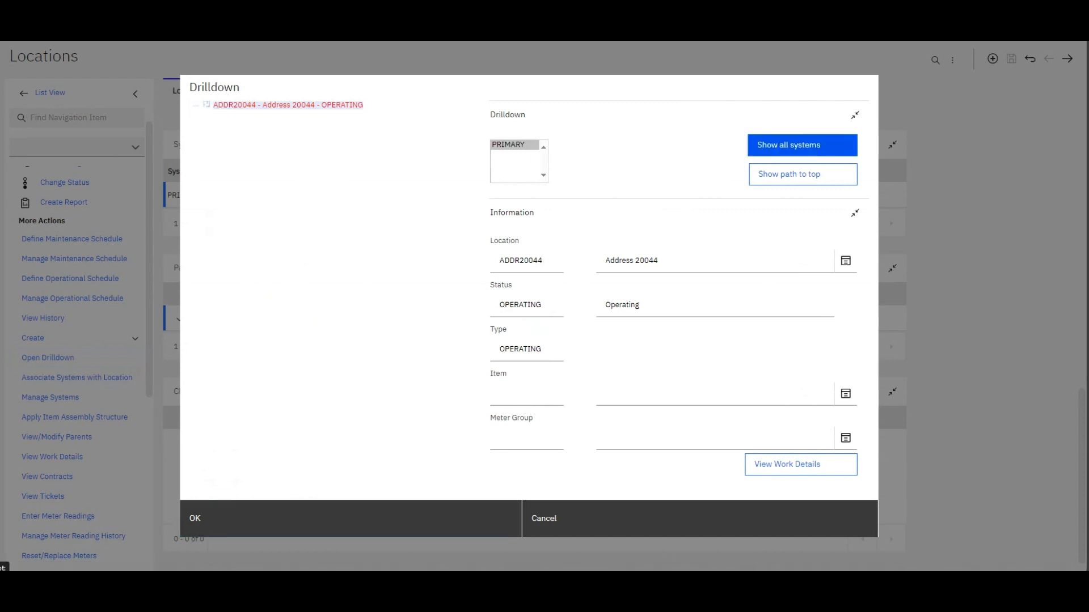
pyautogui.click(802, 174)
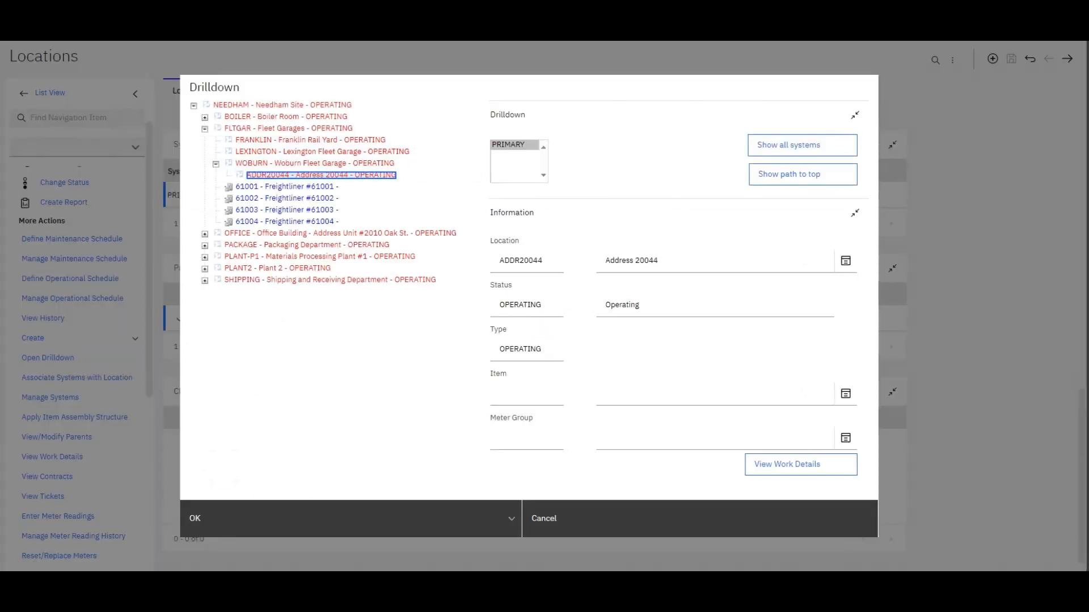
pyautogui.moveTo(453, 86); pyautogui.dragTo(623, 109)
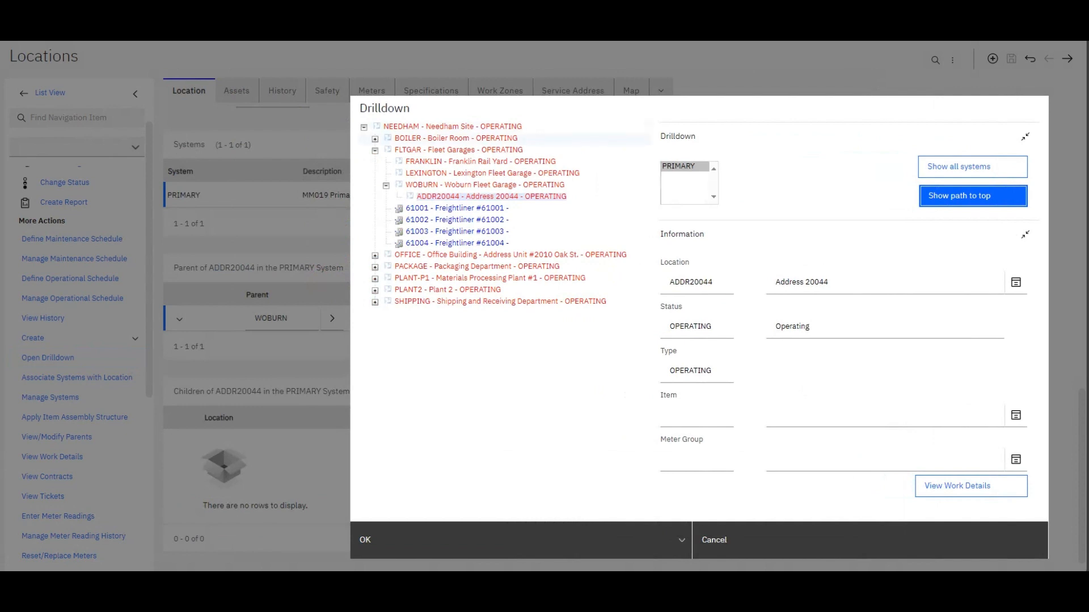
# - Examine the Boiler Room and Woburn Fleet Garage branches of the PRIMARY hierarchy and confirm the drilldown
pyautogui.click(375, 139)
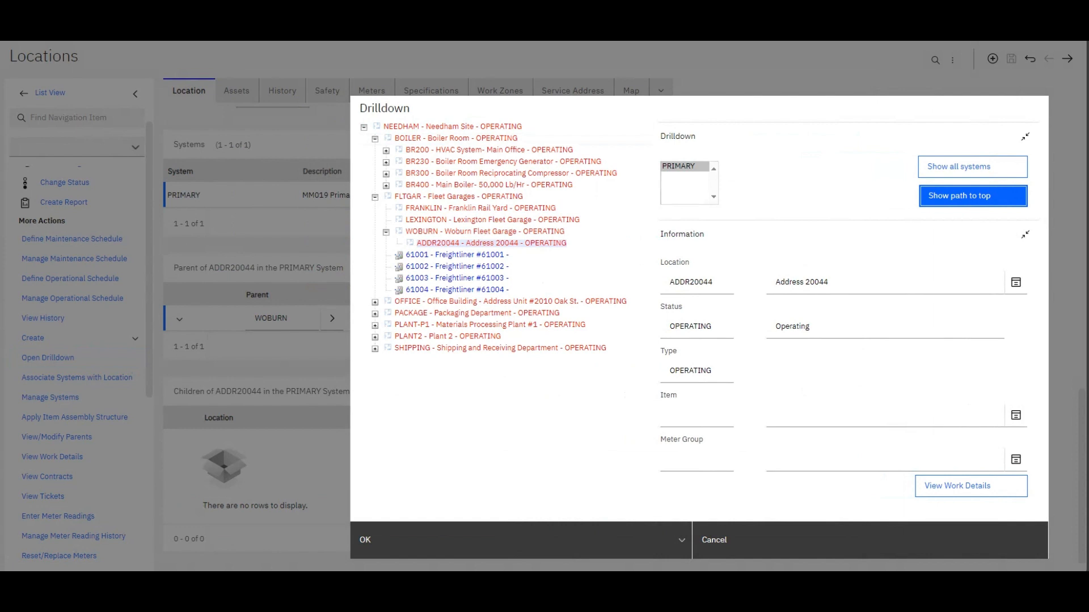
pyautogui.moveTo(559, 107); pyautogui.dragTo(532, 106)
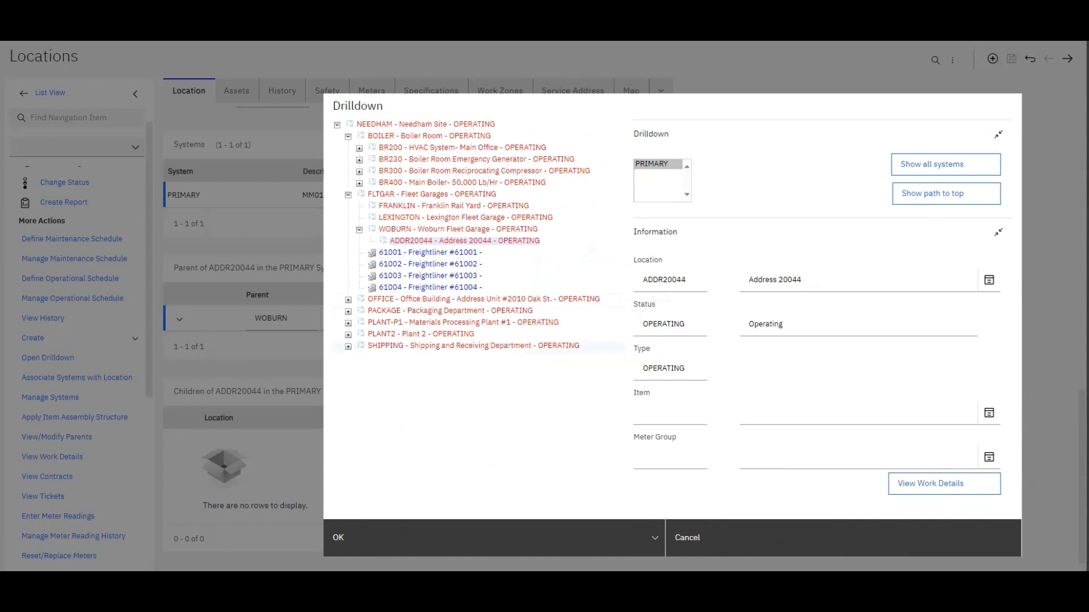
pyautogui.click(359, 230)
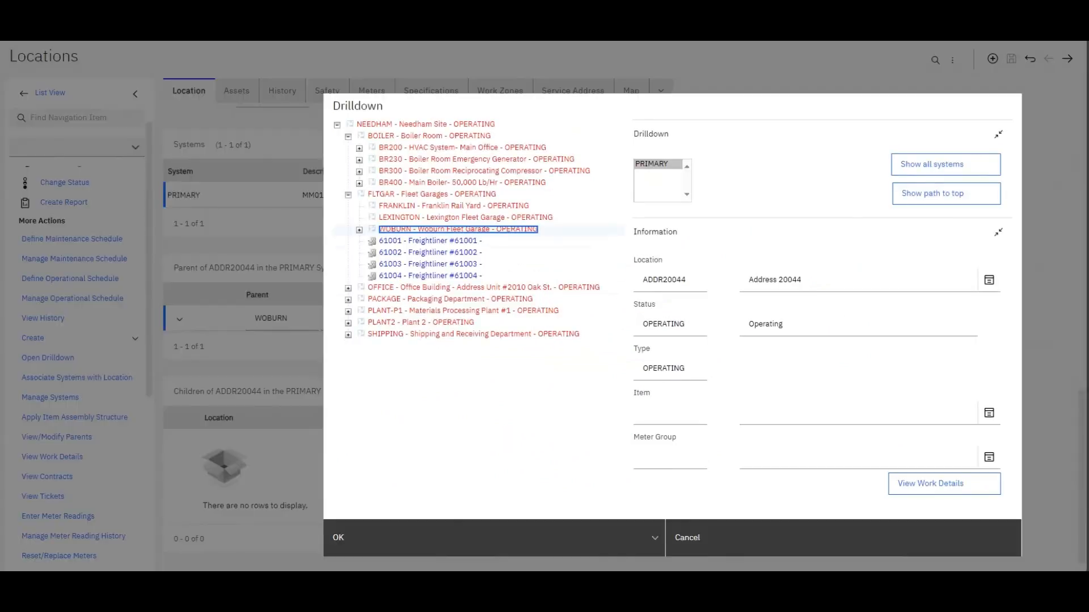
pyautogui.click(359, 230)
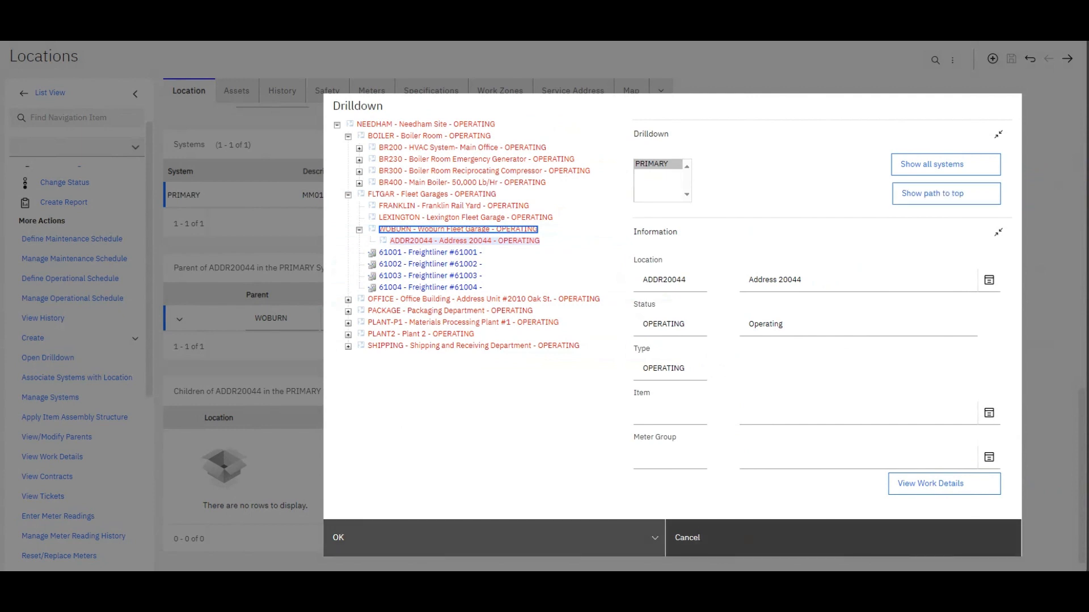
pyautogui.click(553, 544)
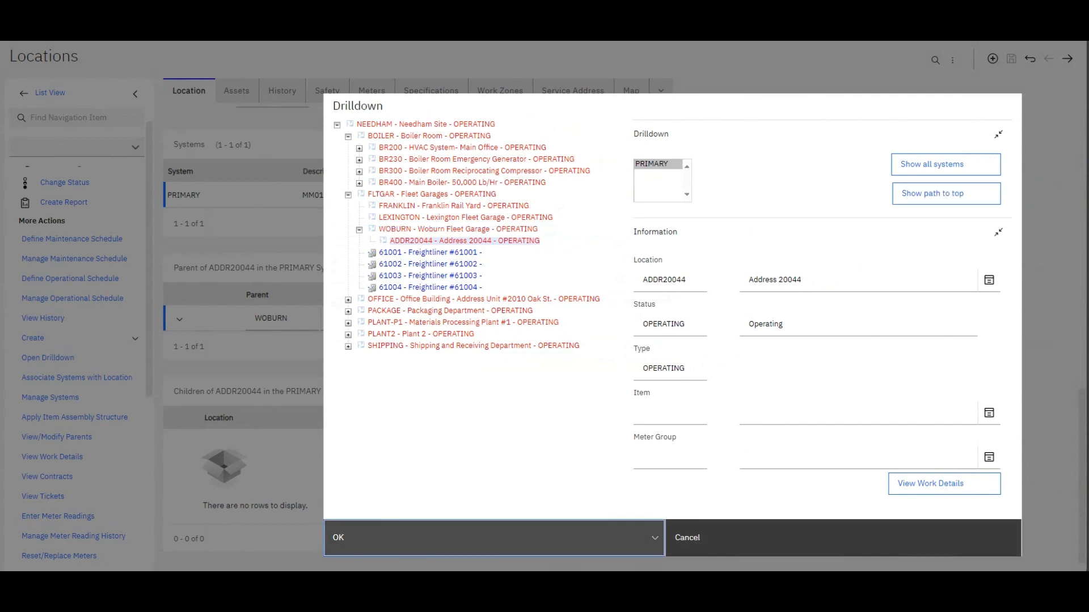